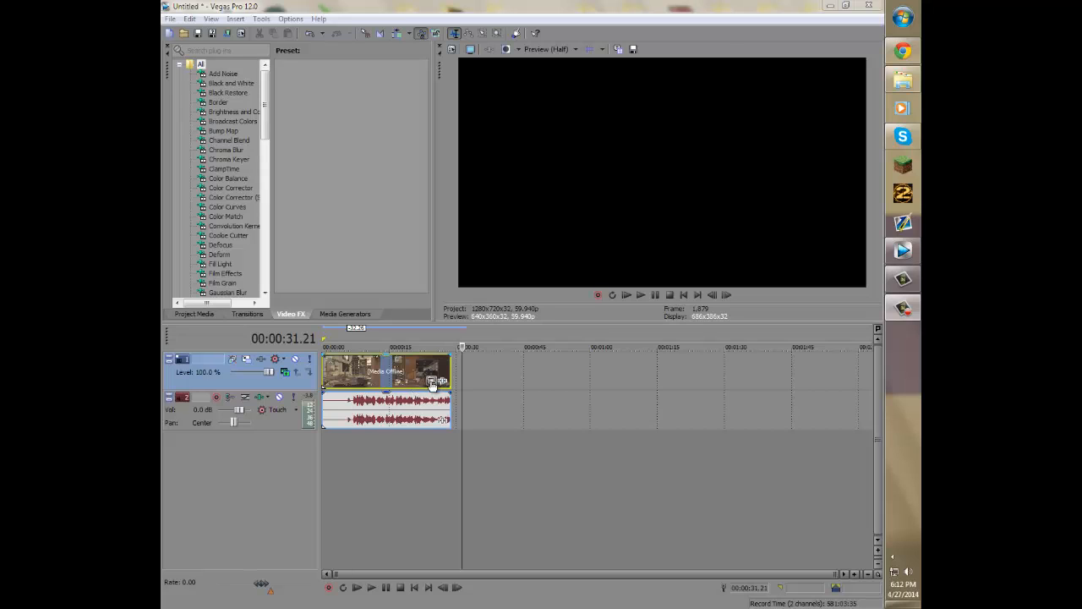
- Play back the project in the preview from the start of the timeline, then pause it
left_click(524, 400)
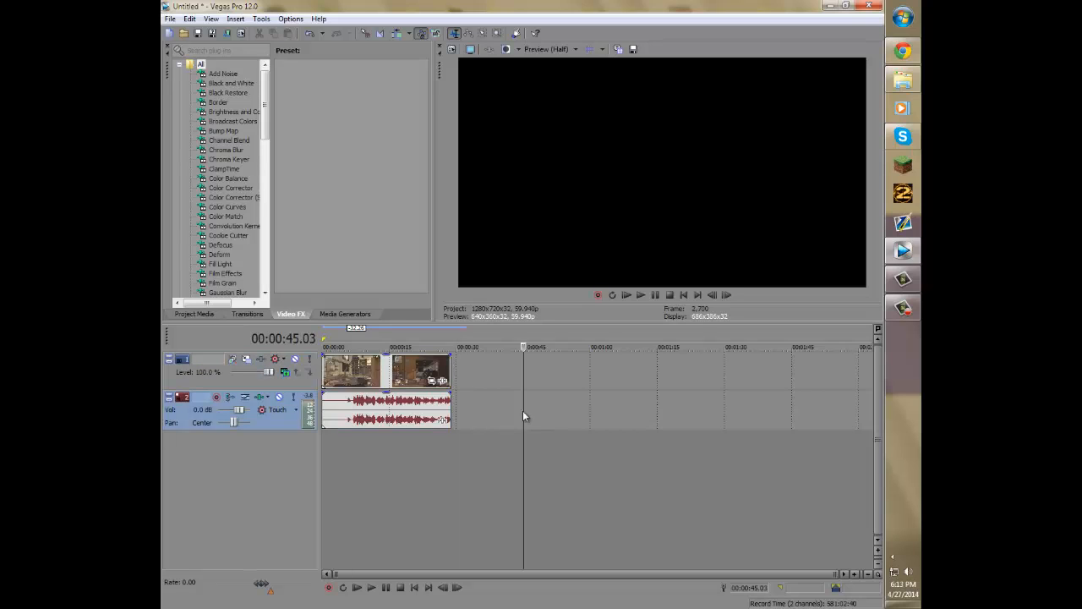
left_click(627, 295)
left_click(656, 295)
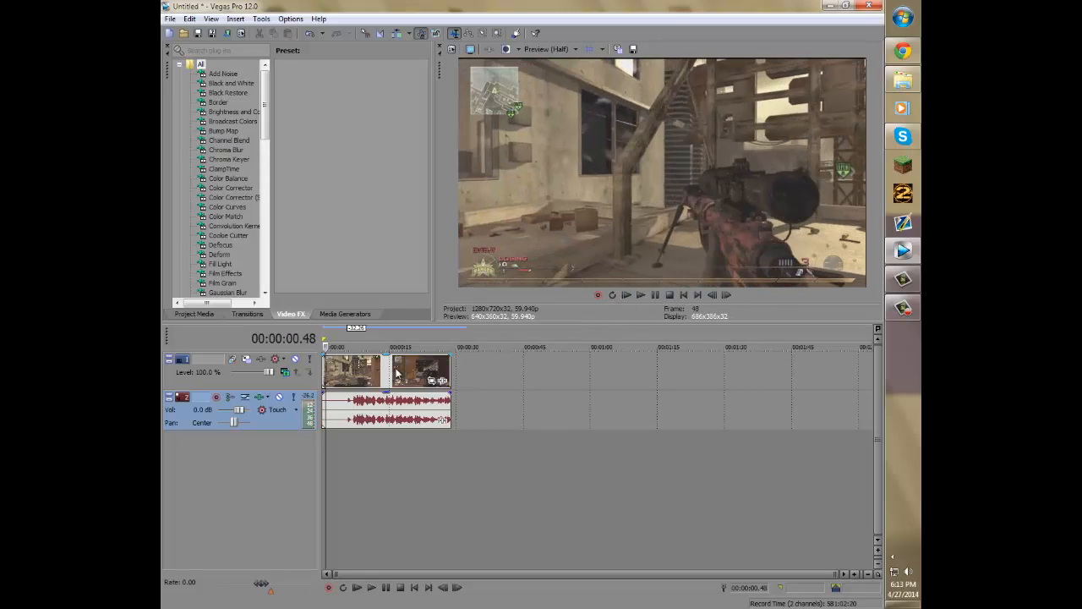
left_click_drag(328, 347, 321, 347)
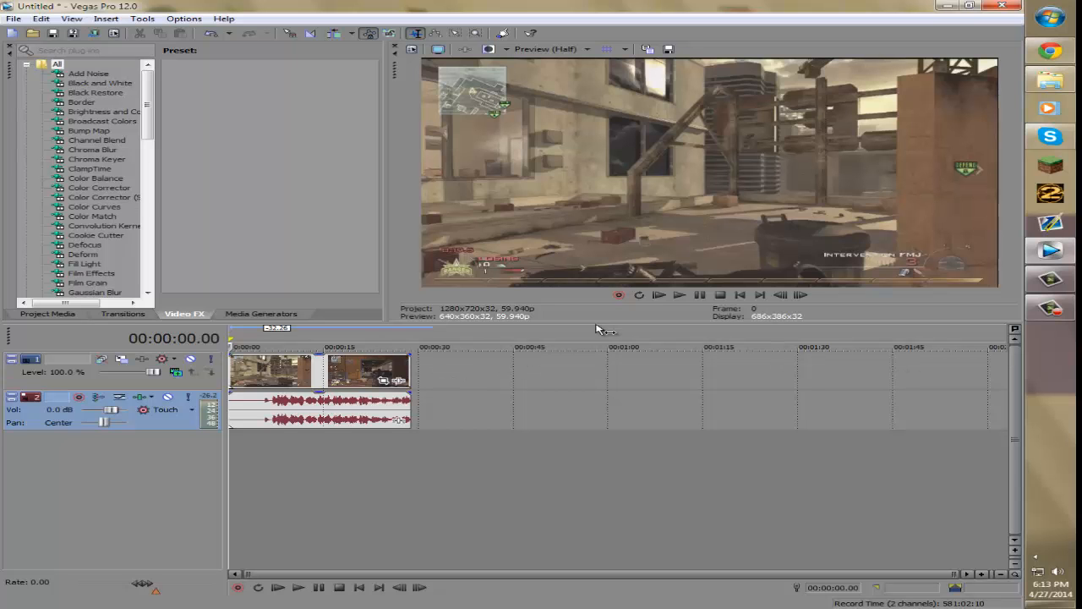
left_click(679, 295)
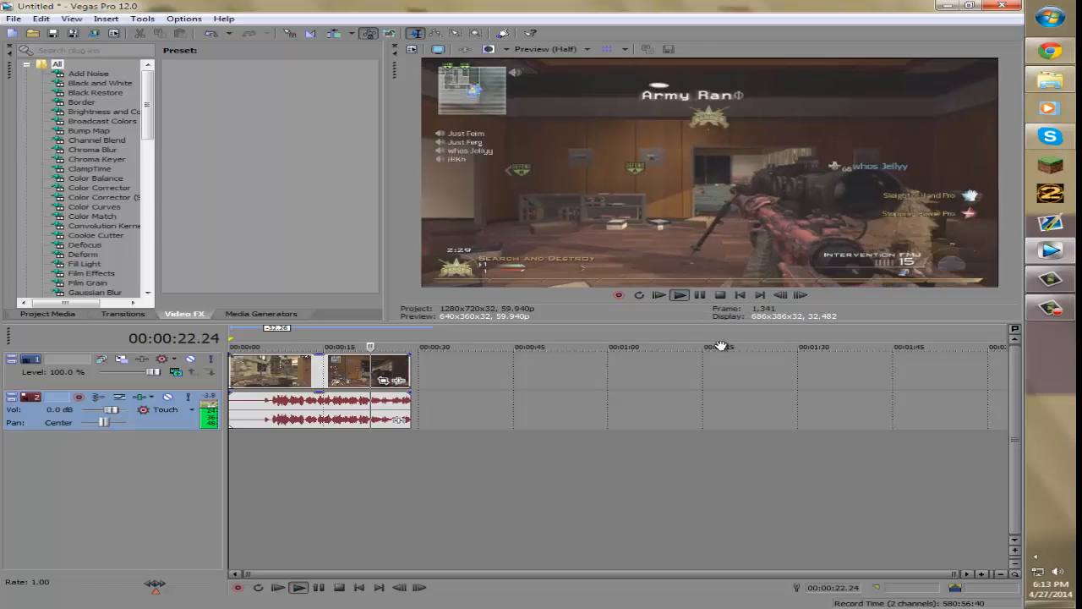
left_click(701, 295)
- Lower the audio track's volume to -Inf and replay the preview from the beginning
left_click_drag(114, 409, 30, 413)
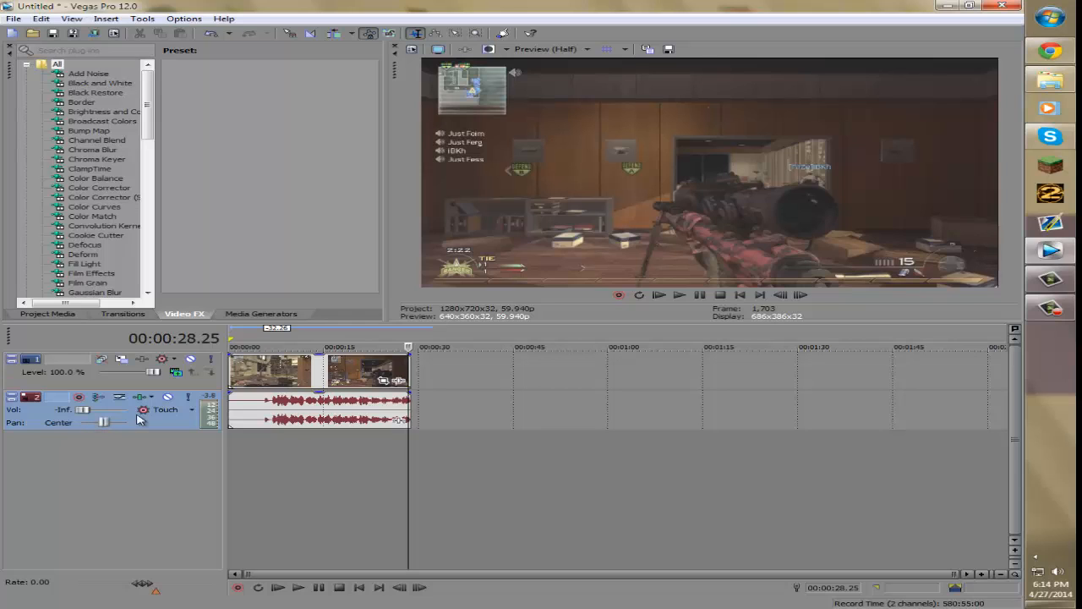
left_click_drag(82, 410, 36, 413)
left_click(658, 295)
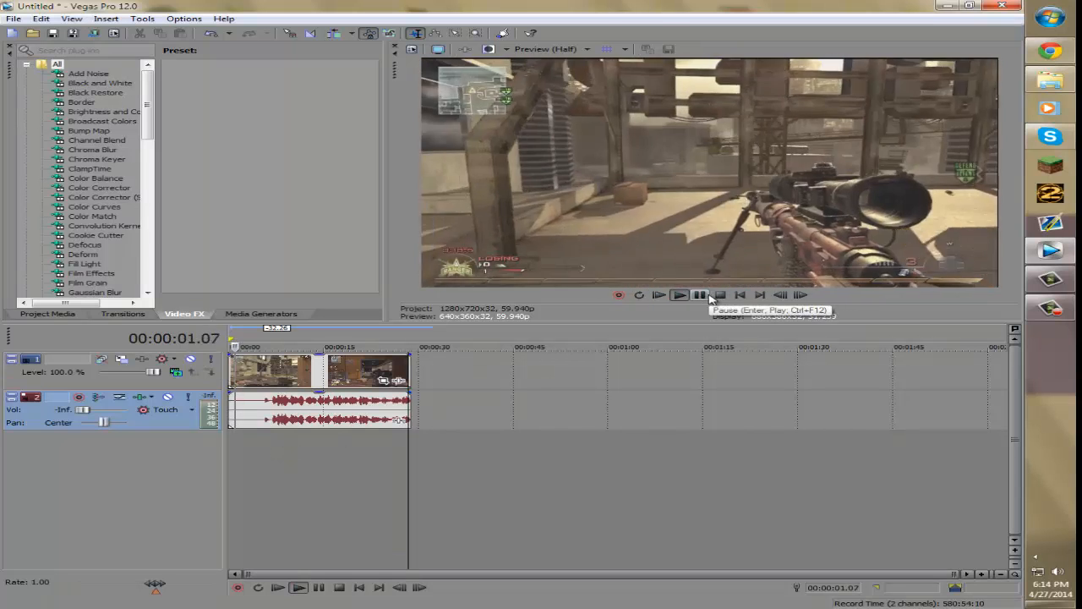
left_click(710, 296)
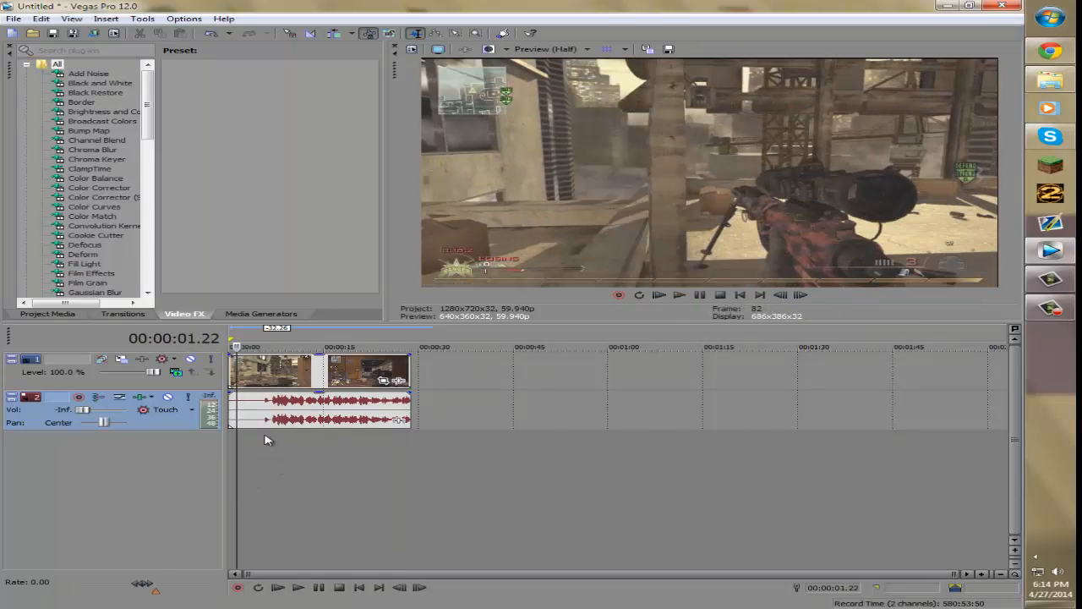
- Try moving the audio event onto a new track, undo it, and delete the added empty audio track
left_click_drag(284, 422, 273, 464)
key("ctrl+z")
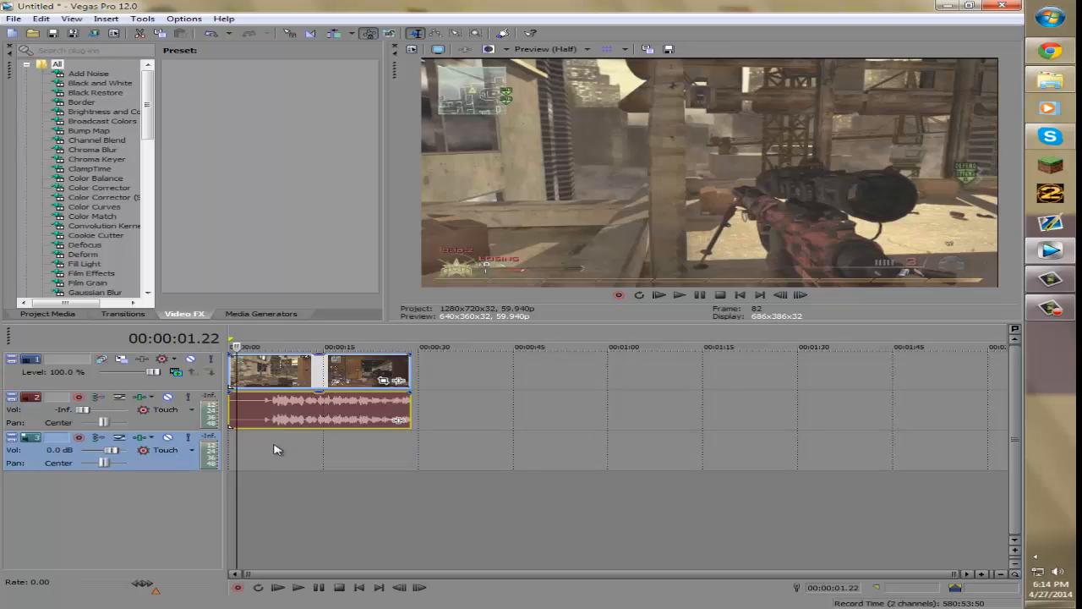
left_click(274, 445)
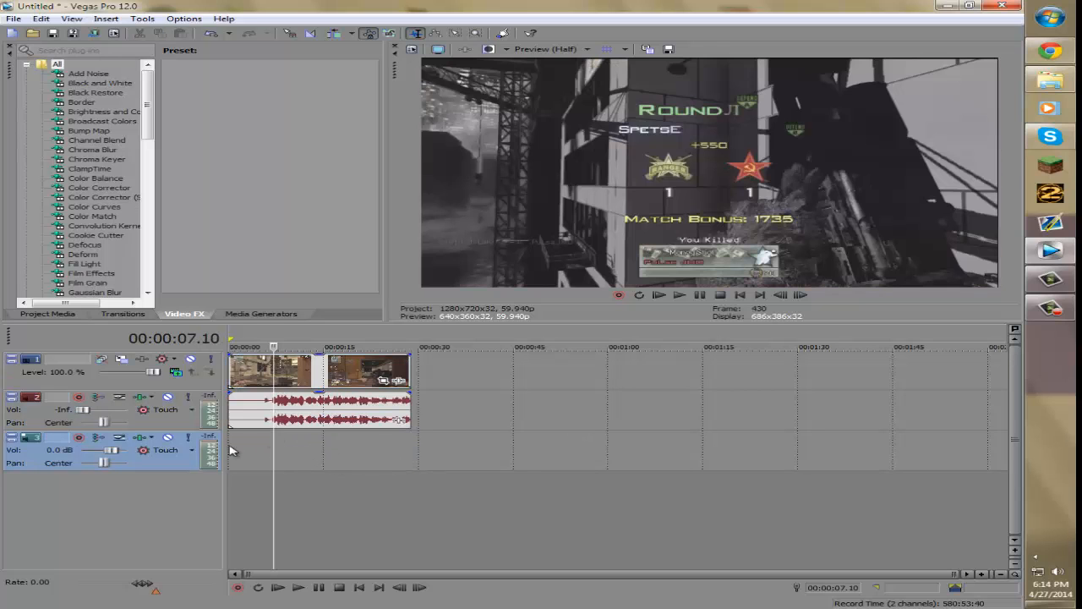
right_click(354, 459)
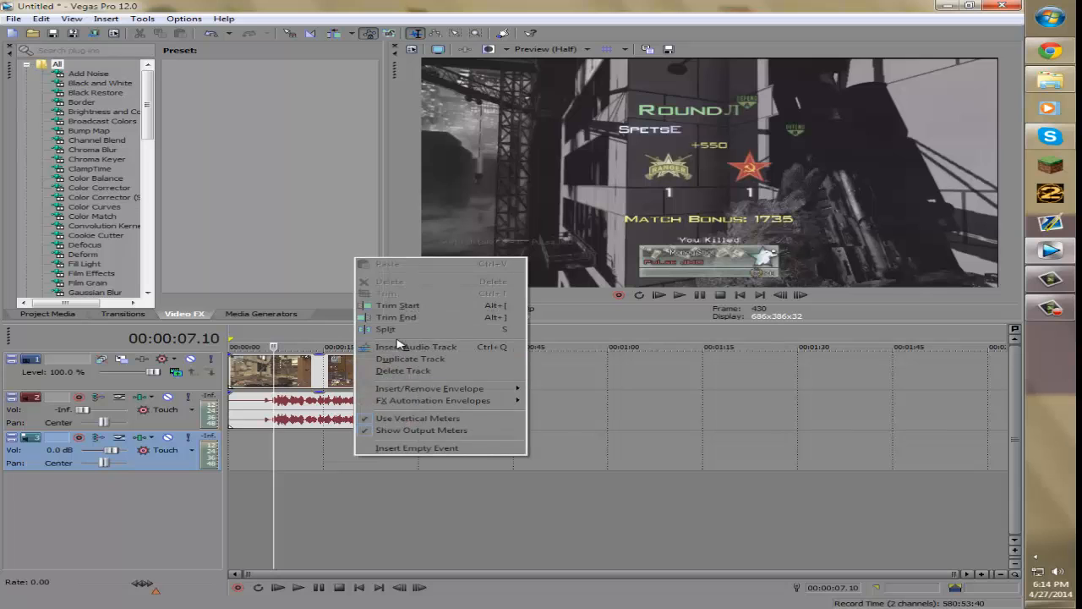
right_click(289, 471)
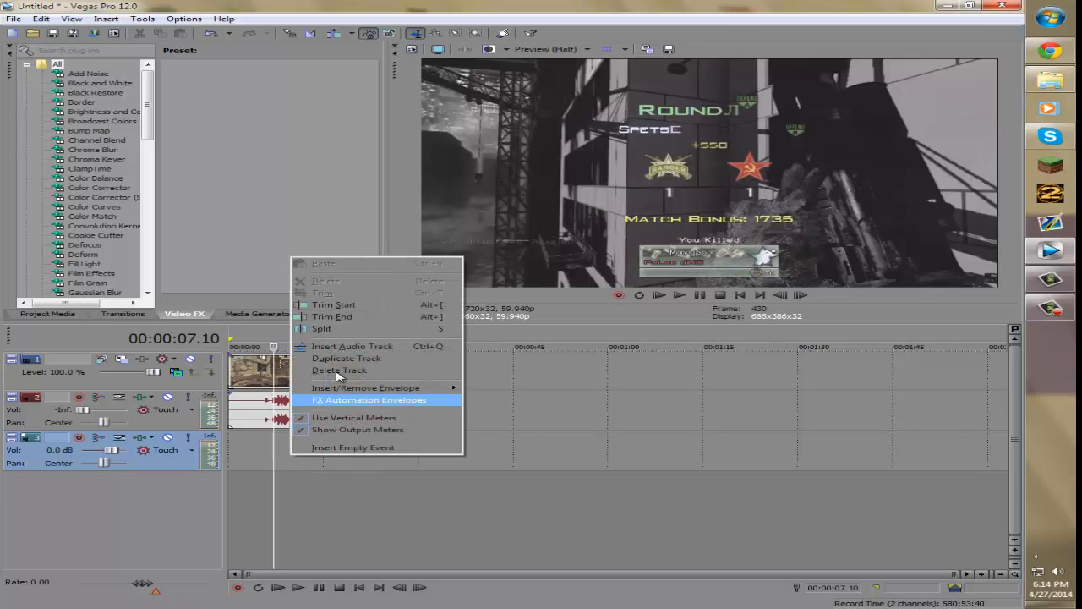
left_click(355, 508)
left_click(355, 507)
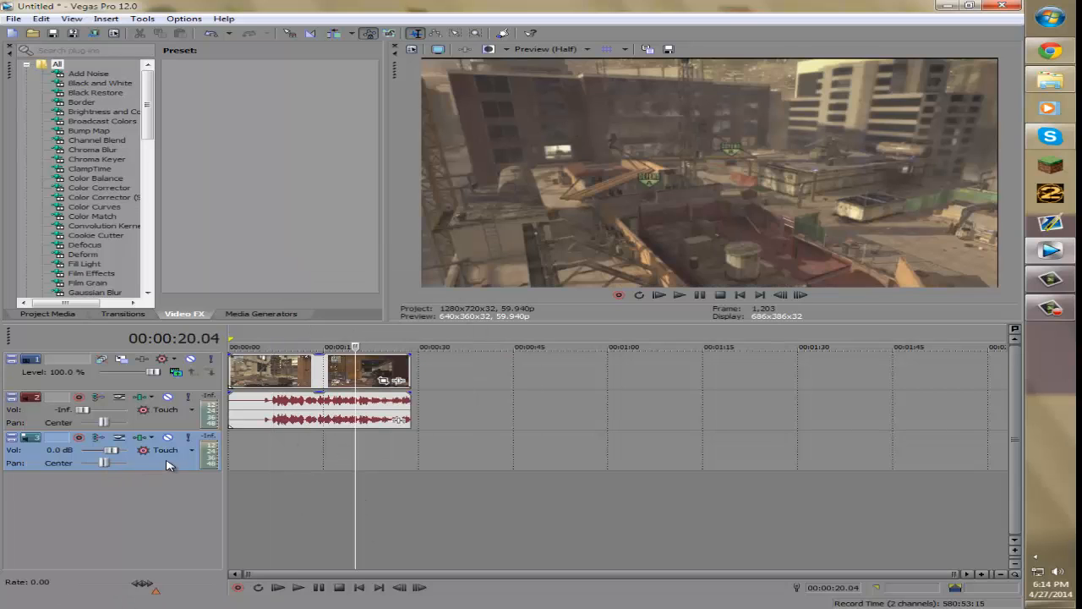
right_click(168, 461)
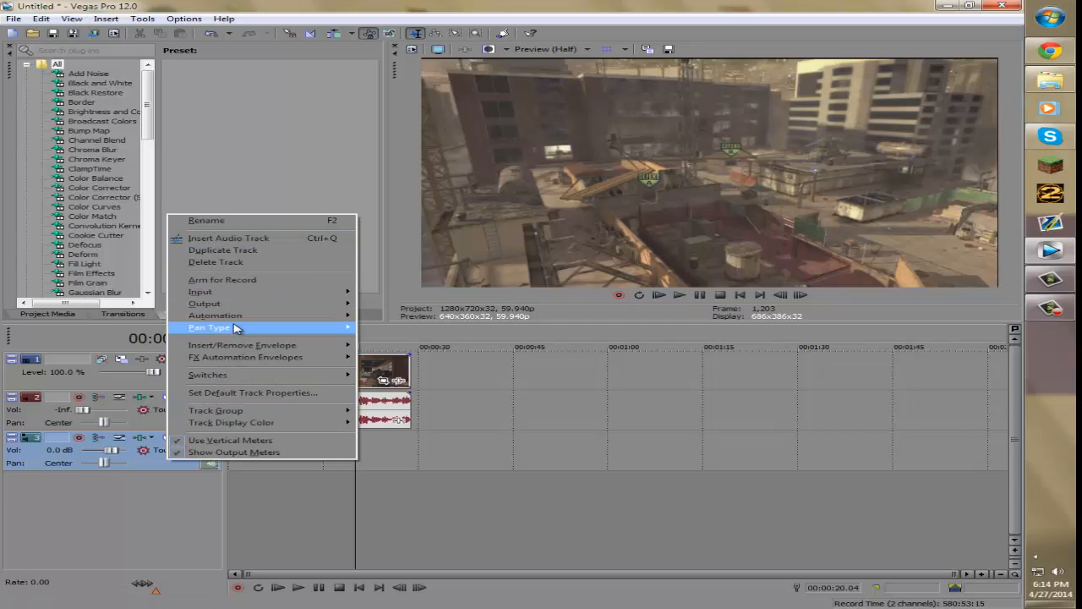
left_click(228, 261)
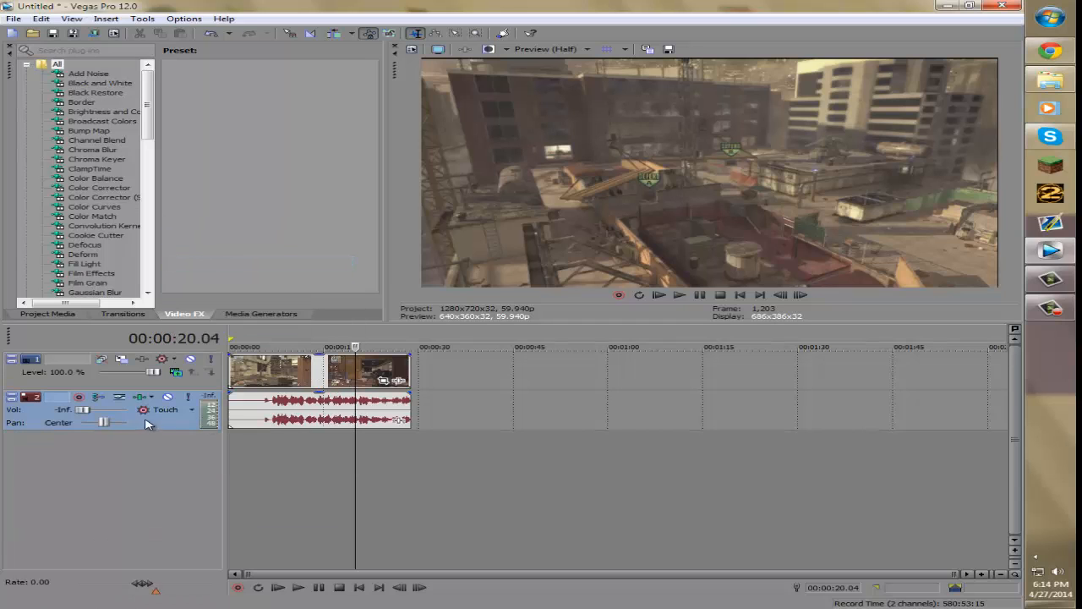
- Raise the audio track's volume back to about 0.9 dB and start playback
left_click_drag(73, 410, 103, 416)
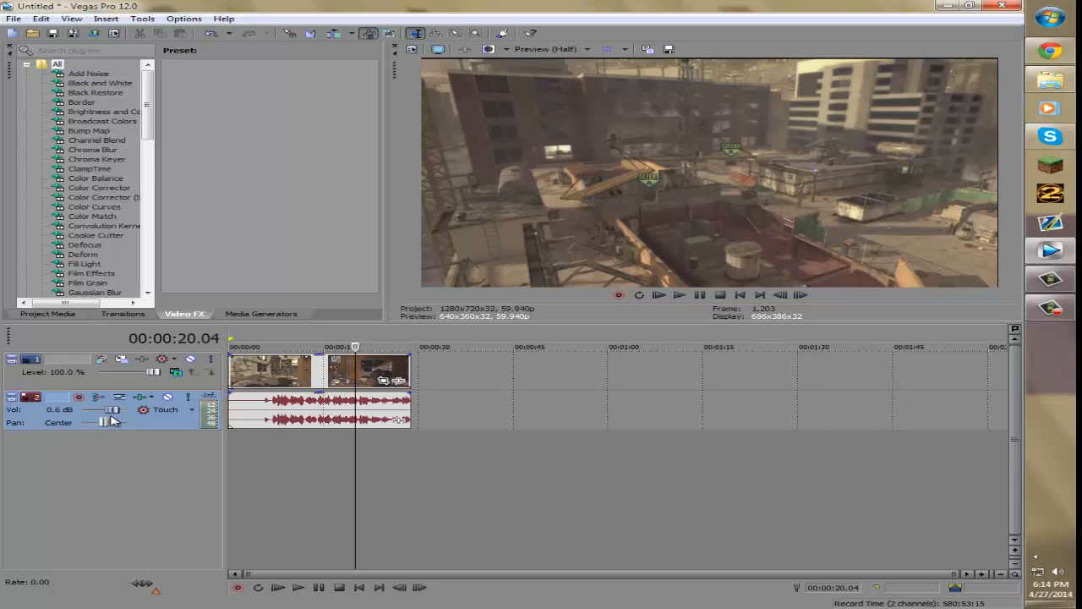
left_click(678, 295)
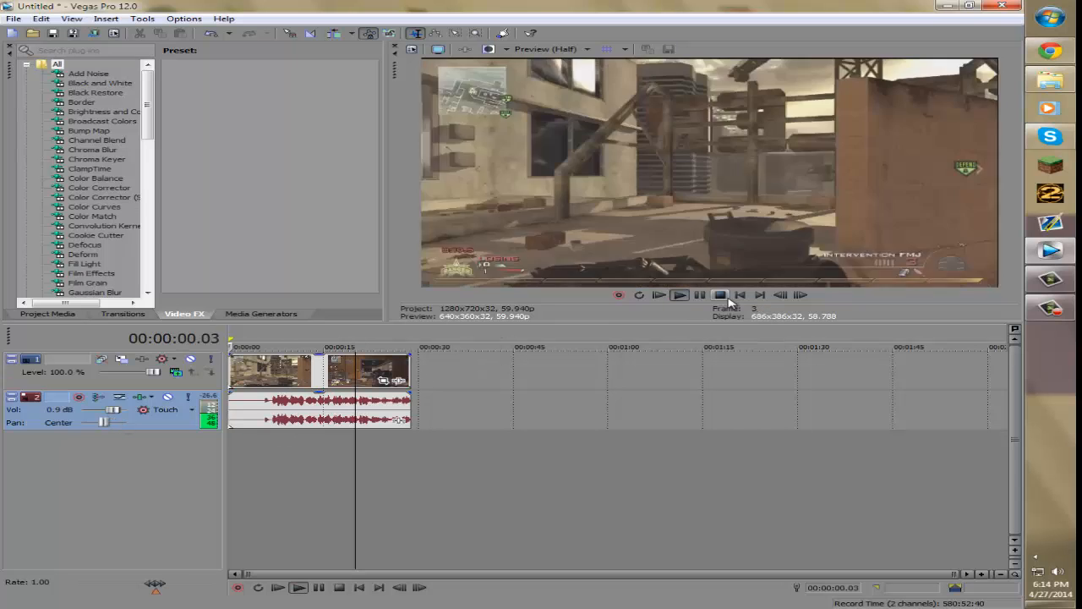
- Zoom the timeline in and out and preview playback to inspect the clip arrangement
scroll(471, 407, "up", 2)
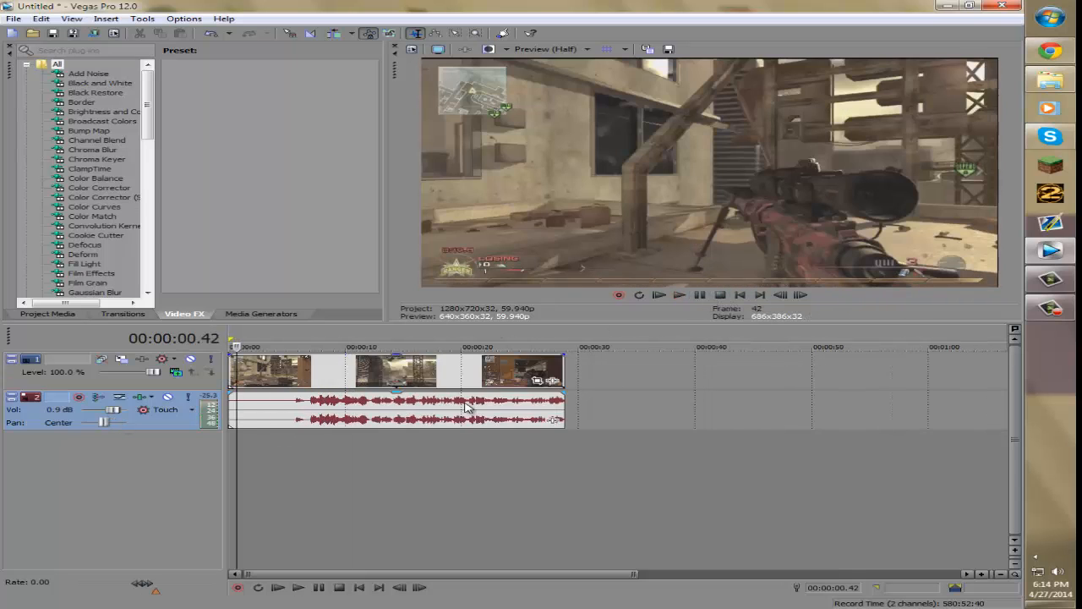
scroll(605, 433, "down", 3)
scroll(606, 431, "up", 8)
scroll(607, 425, "down", 5)
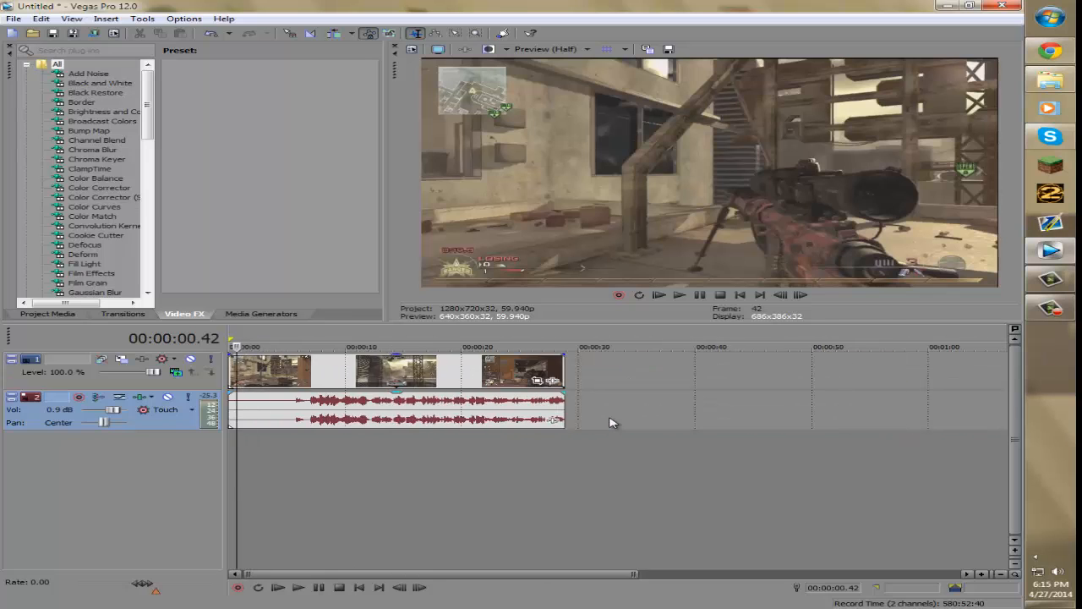
scroll(609, 423, "up", 3)
scroll(611, 422, "down", 5)
scroll(612, 423, "up", 3)
scroll(612, 422, "up", 3)
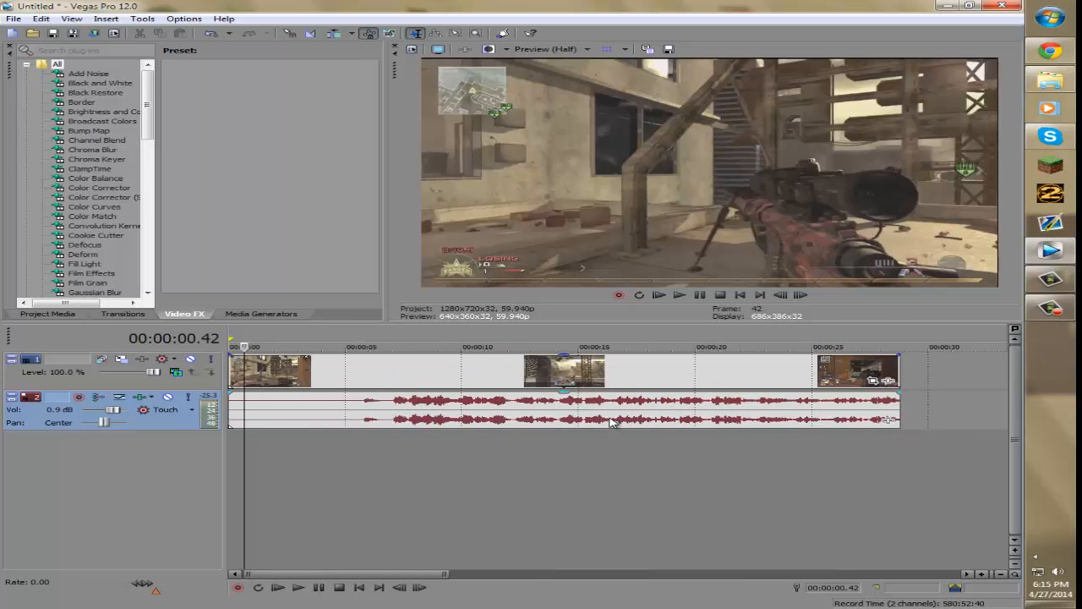
scroll(612, 422, "down", 3)
scroll(613, 422, "up", 5)
scroll(613, 422, "down", 5)
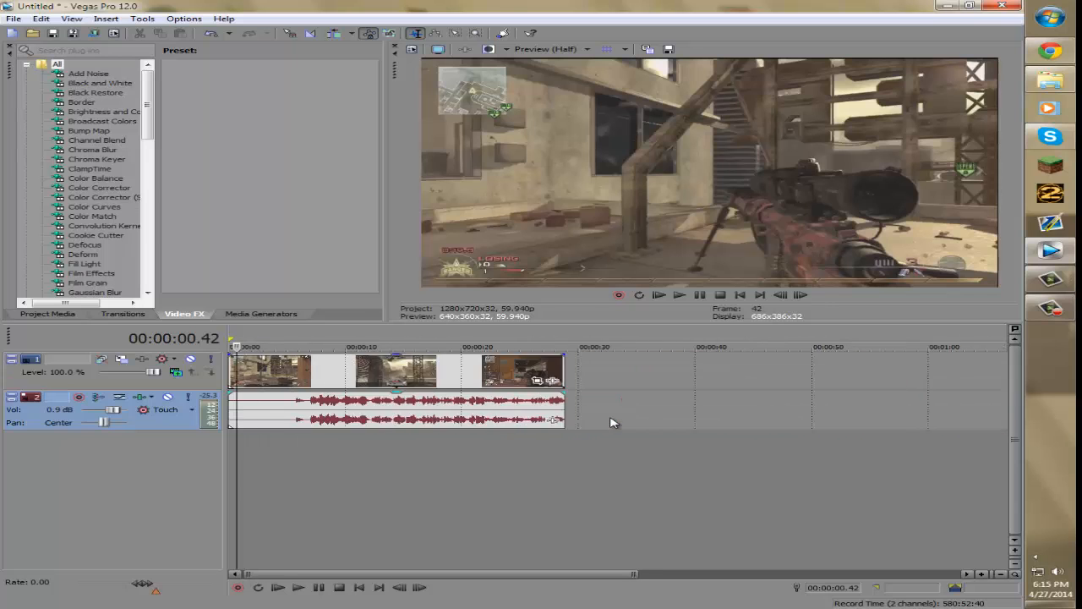
scroll(613, 422, "up", 3)
scroll(613, 422, "down", 1)
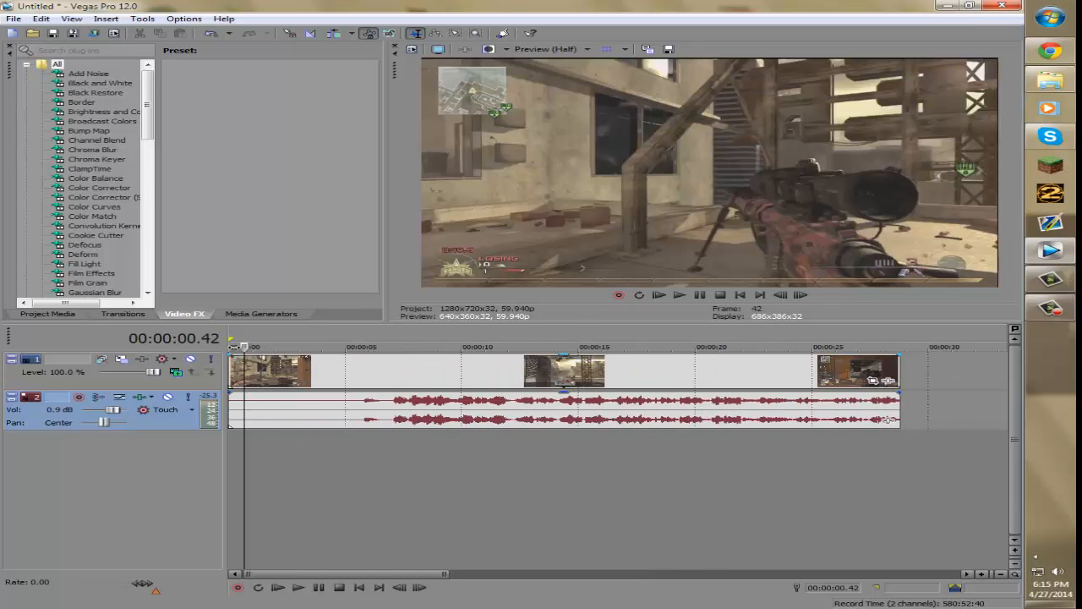
key("space")
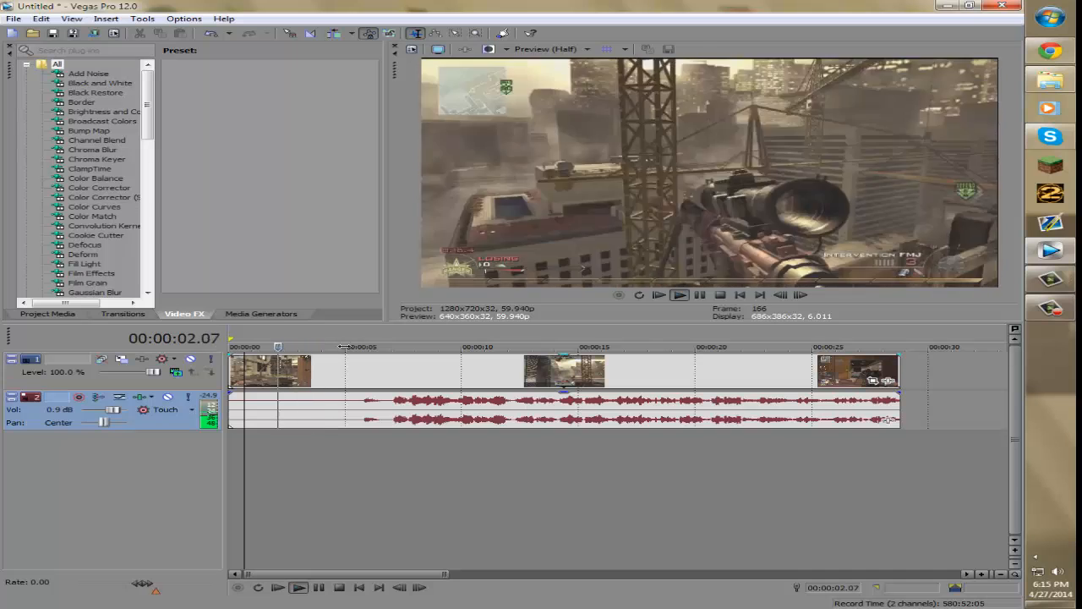
key("space")
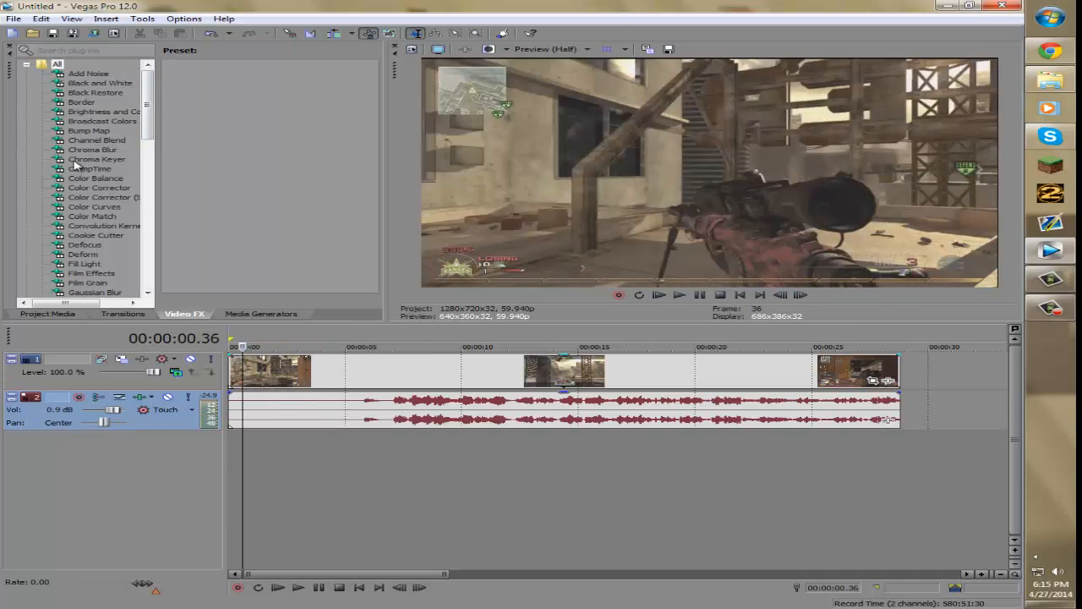
- Browse the Video FX list and the Project Media, Transitions and Media Generators tabs
scroll(62, 179, "down", 1)
scroll(65, 180, "up", 1)
scroll(95, 156, "down", 3)
scroll(95, 152, "up", 3)
scroll(95, 154, "down", 5)
scroll(93, 169, "up", 4)
scroll(92, 184, "down", 6)
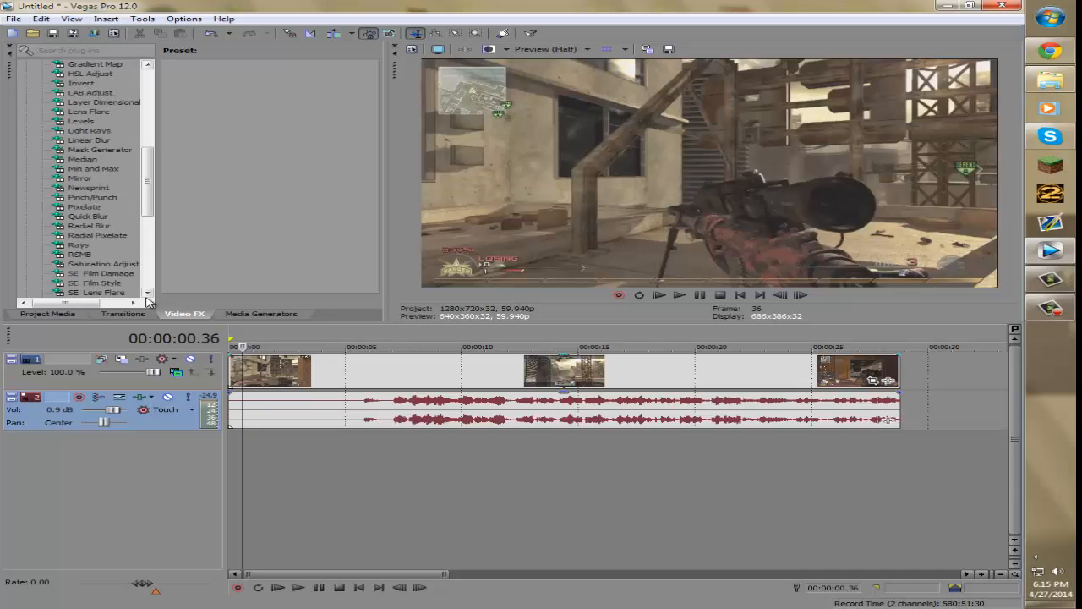
left_click(59, 318)
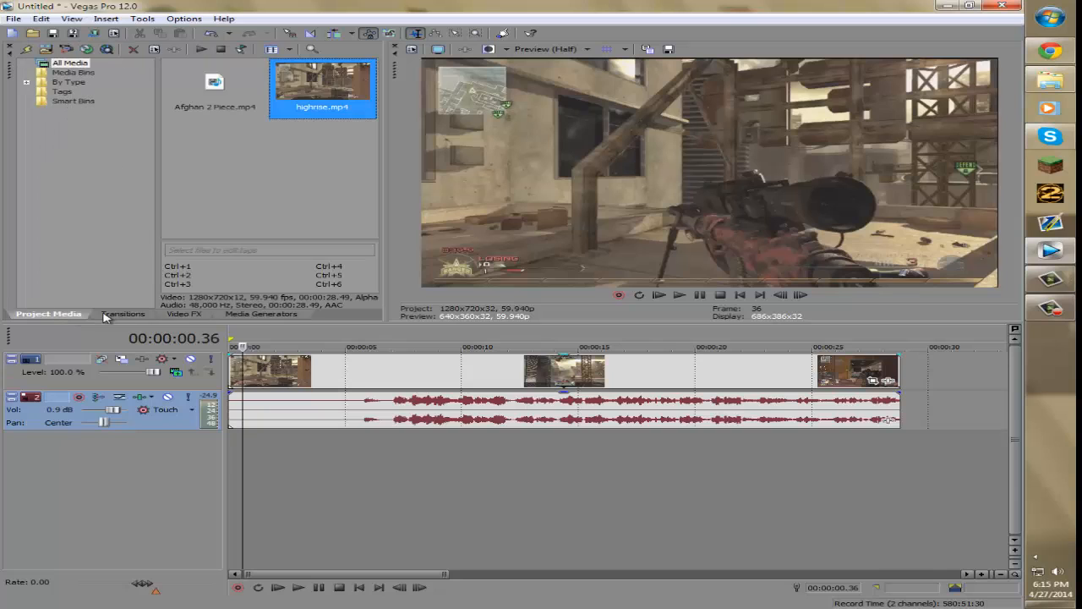
left_click(113, 314)
left_click(262, 315)
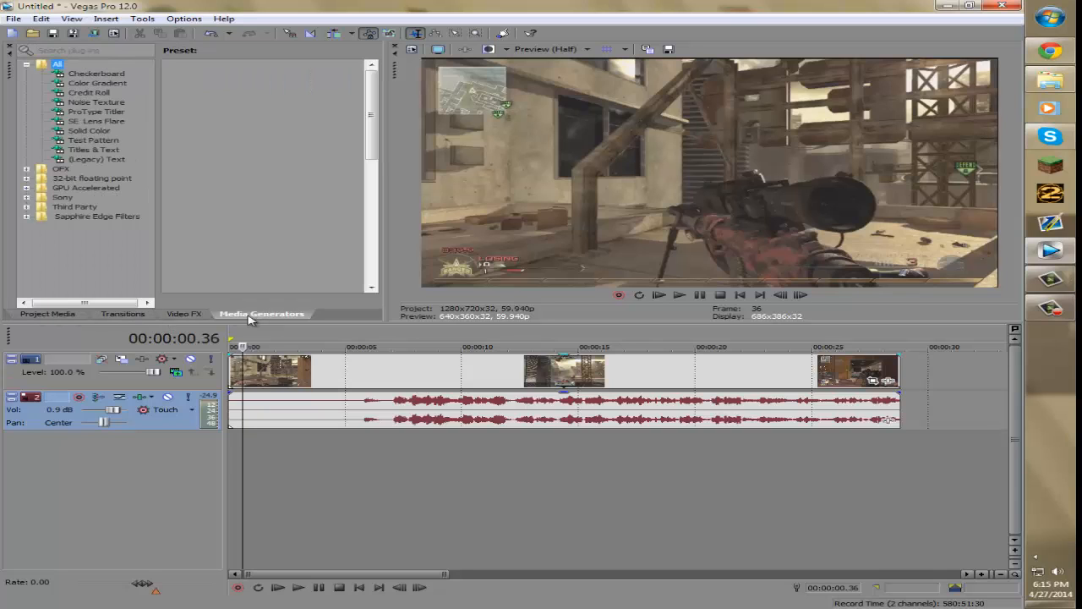
left_click(179, 315)
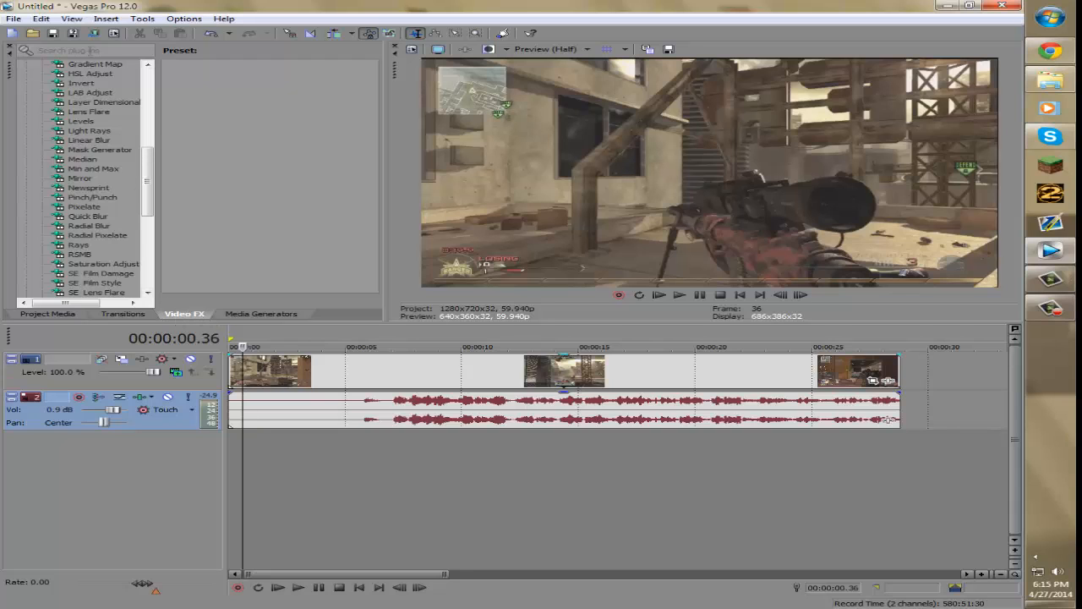
- Check the window options in the View menu and return to the Video FX list
left_click(72, 19)
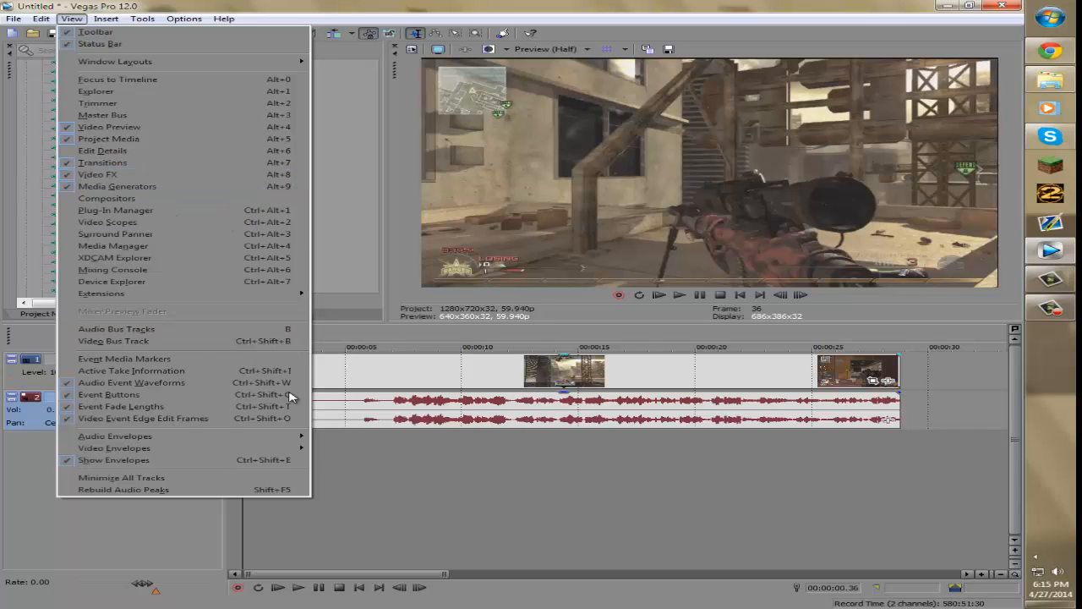
left_click(110, 180)
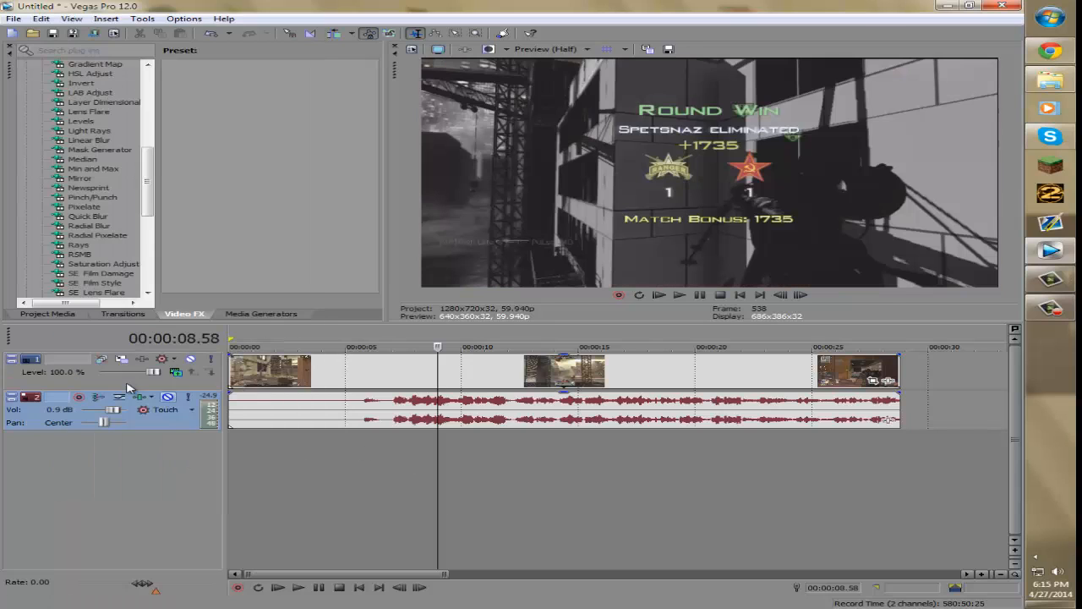
left_click(258, 318)
left_click(139, 318)
left_click(46, 316)
left_click(190, 314)
scroll(118, 256, "down", 9)
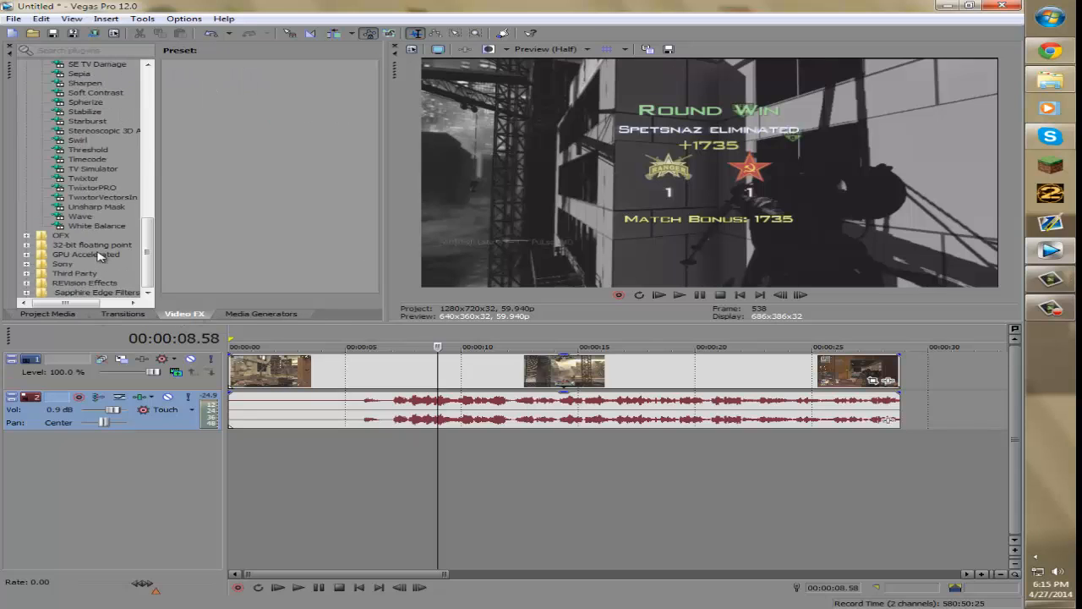
scroll(76, 221, "up", 15)
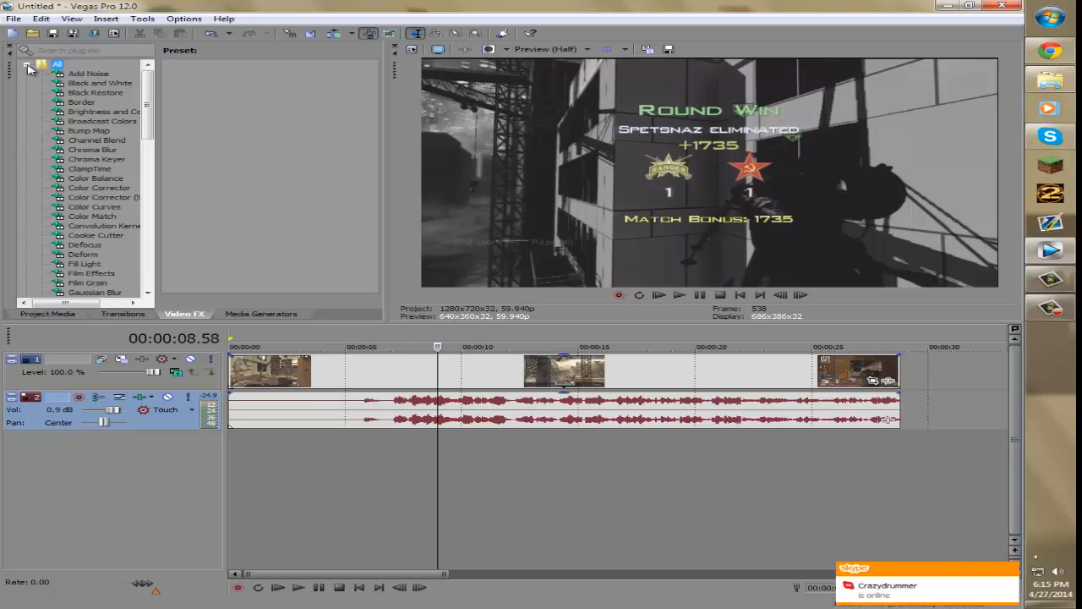
- Collapse and re-expand the All plug-ins folder and select the Wave effect to show its presets
left_click(27, 66)
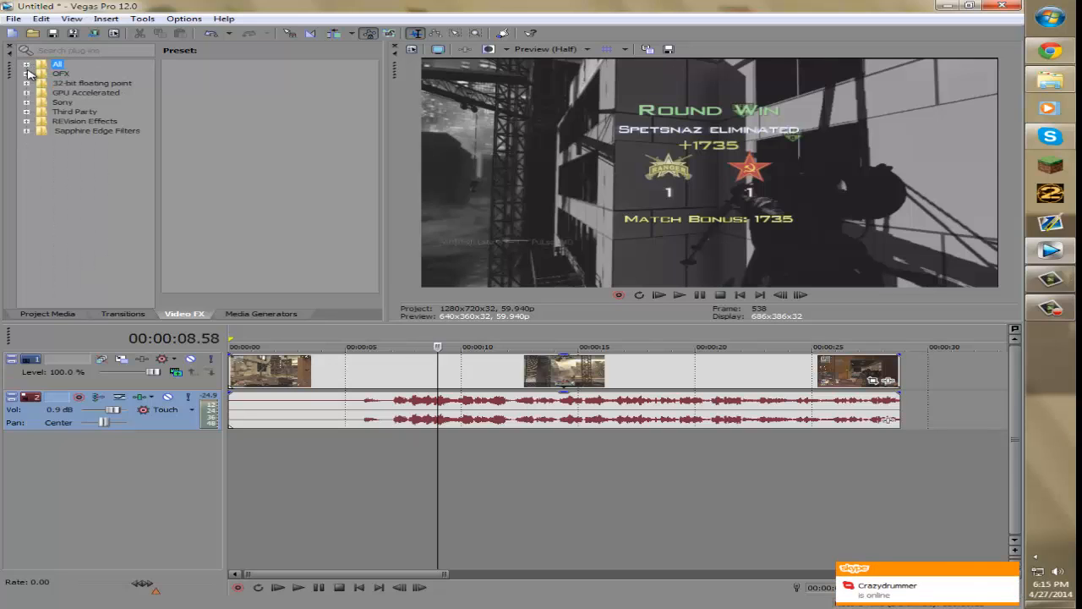
left_click(27, 66)
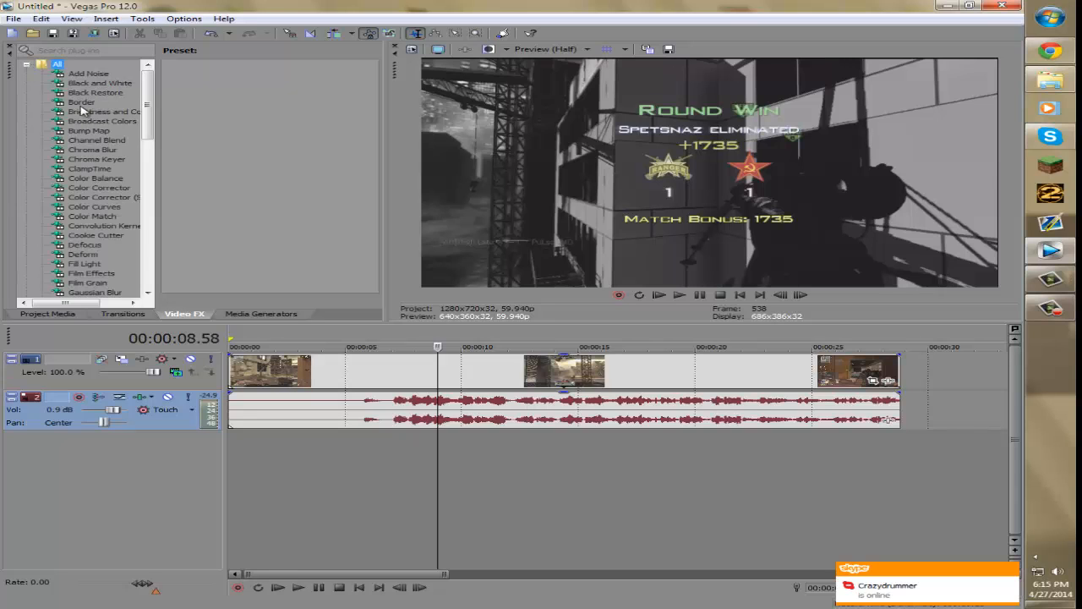
scroll(110, 166, "down", 15)
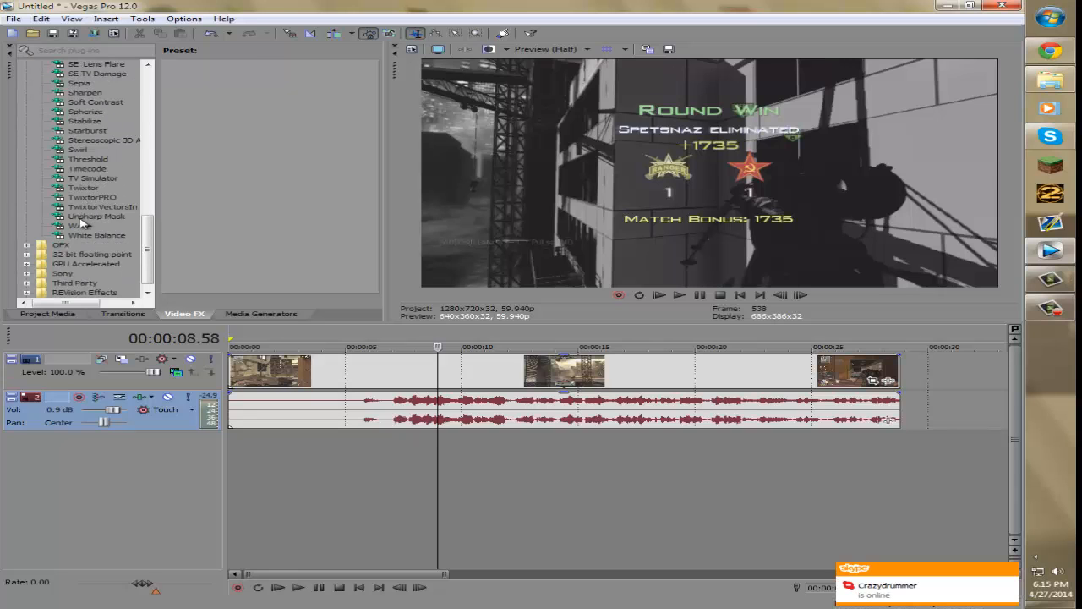
left_click(82, 226)
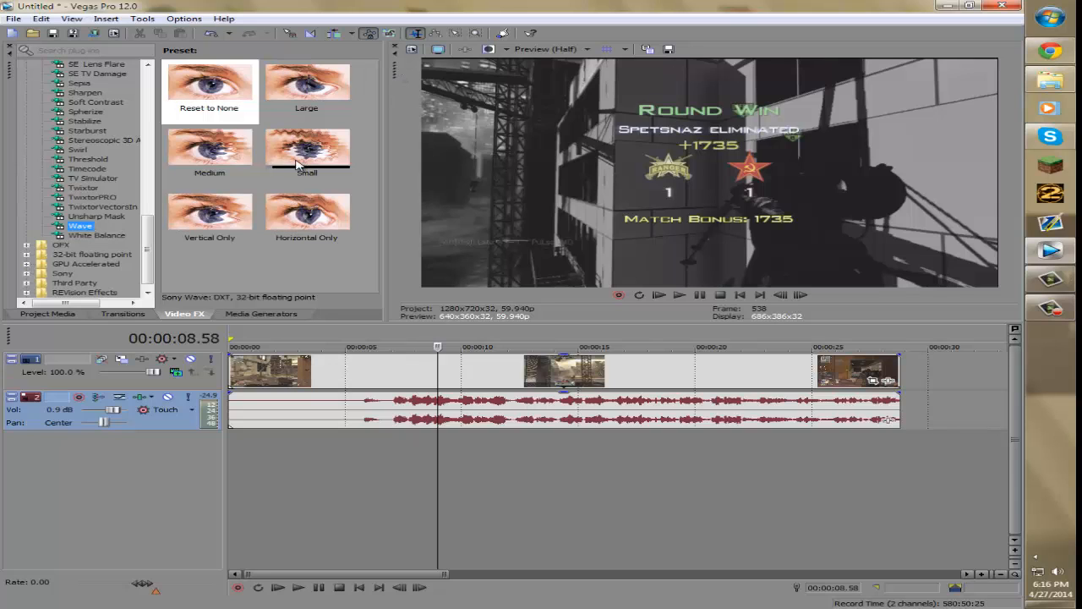
- Apply the Wave effect to the video event on the timeline and close its effect dialog
left_click_drag(85, 228, 457, 375)
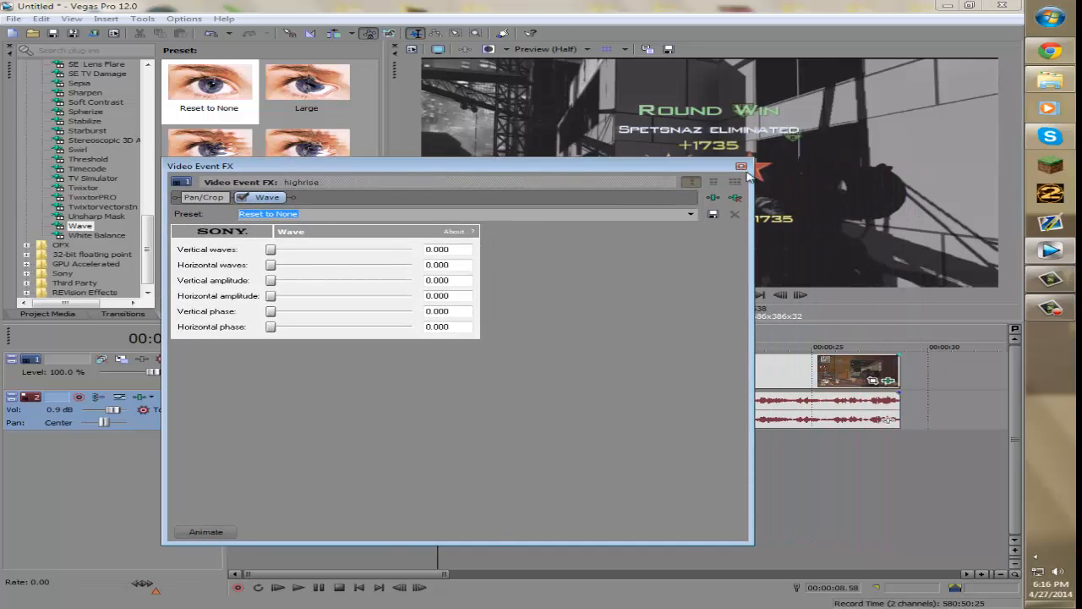
left_click(741, 167)
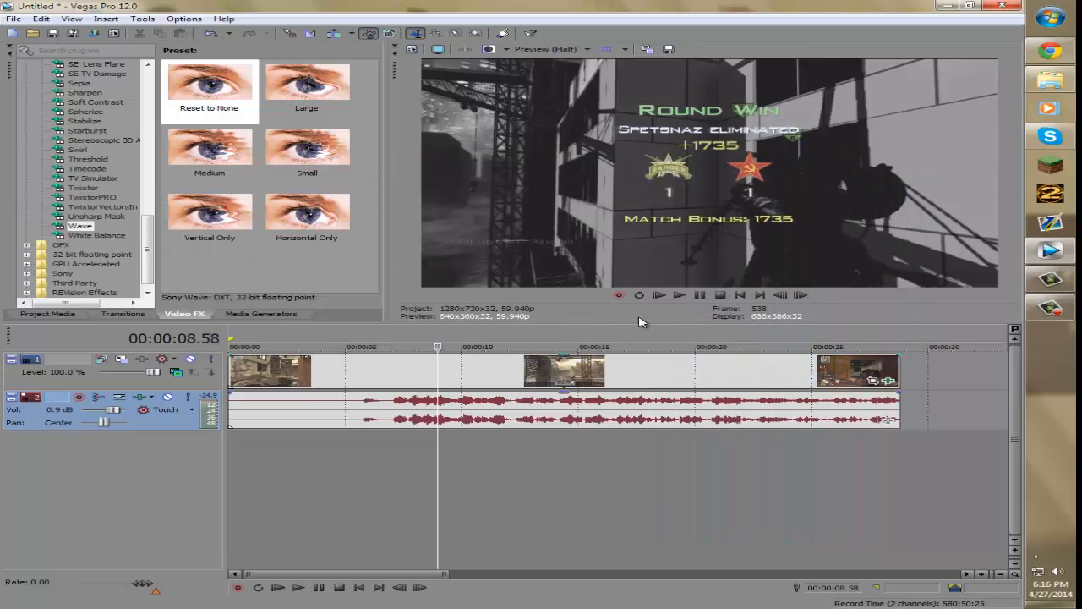
- Select all events, play back the project to preview it, and park the cursor at about 6 seconds
left_click(679, 294)
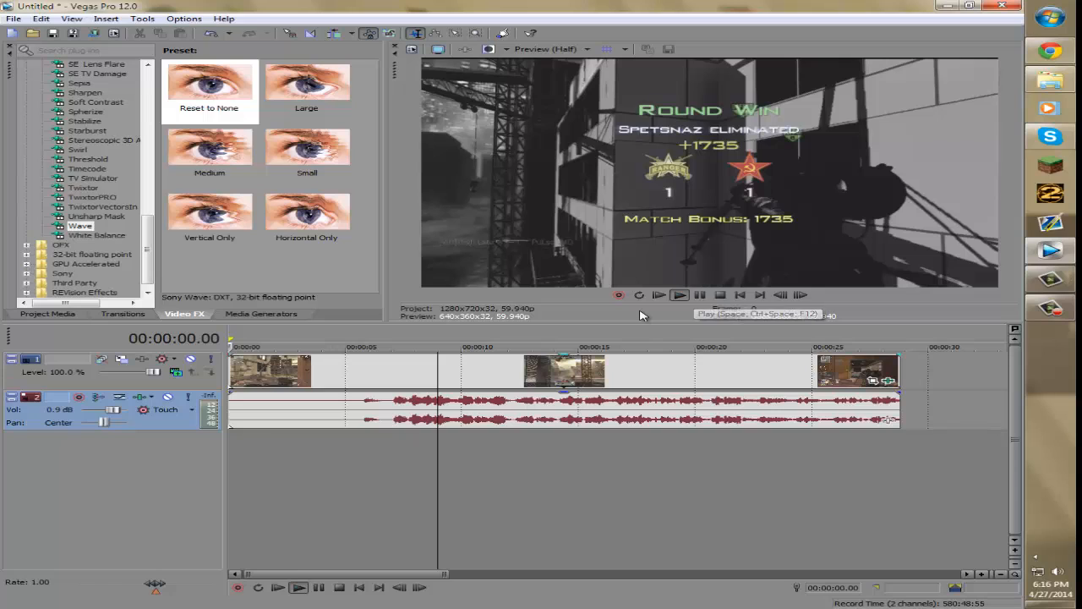
key("ctrl+a")
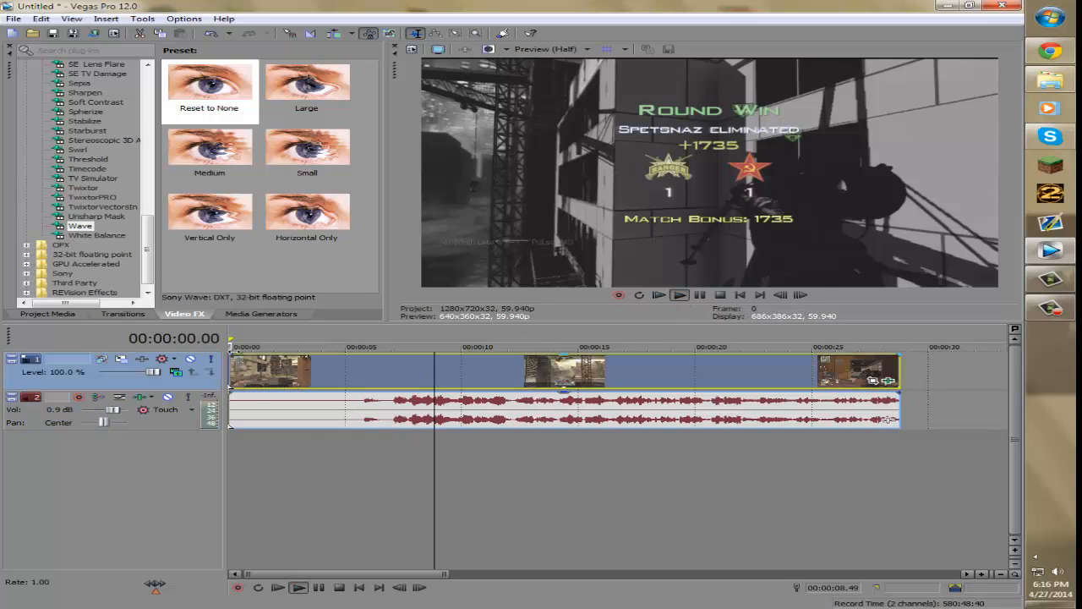
key("space")
left_click(682, 294)
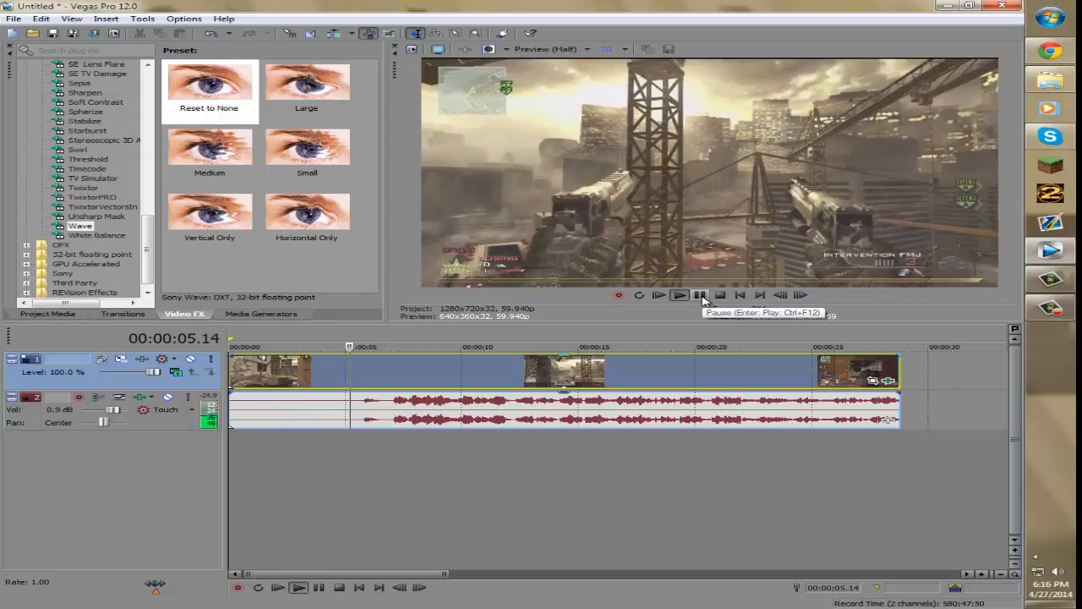
left_click(700, 296)
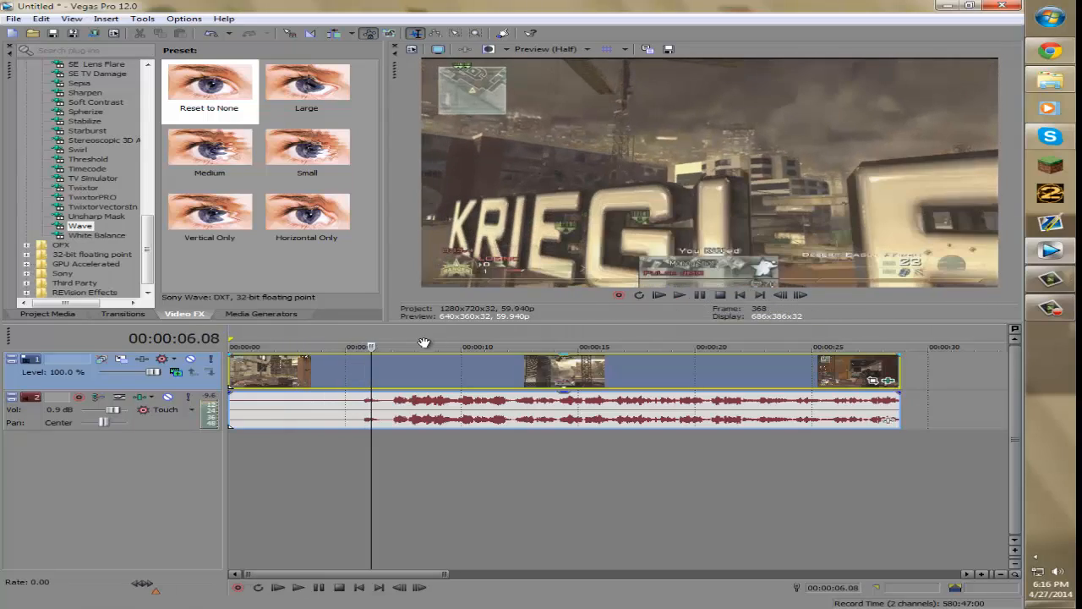
left_click(688, 300)
left_click(700, 296)
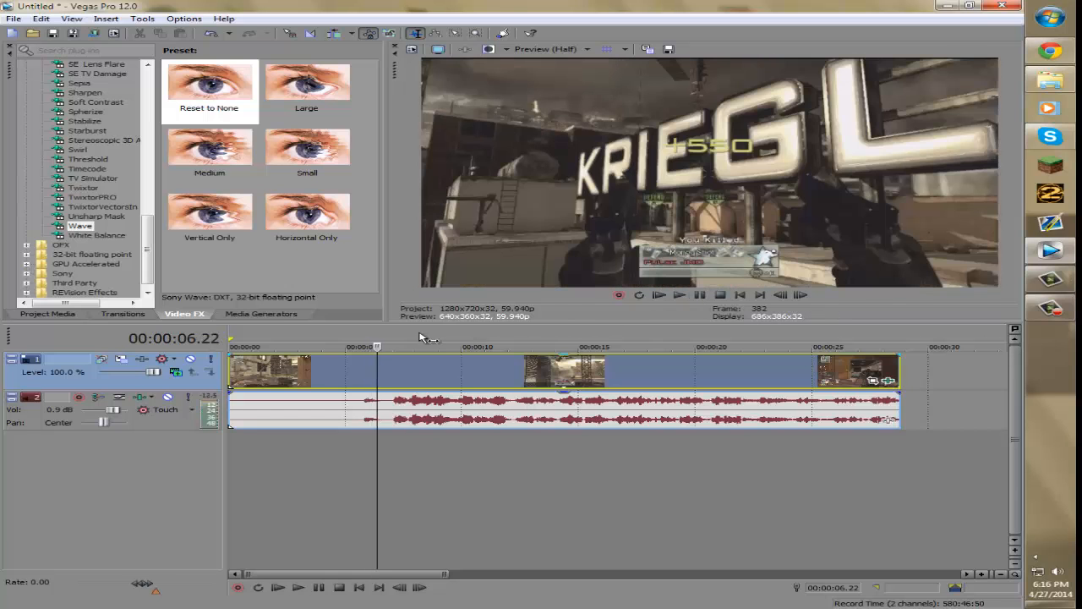
left_click_drag(377, 346, 370, 346)
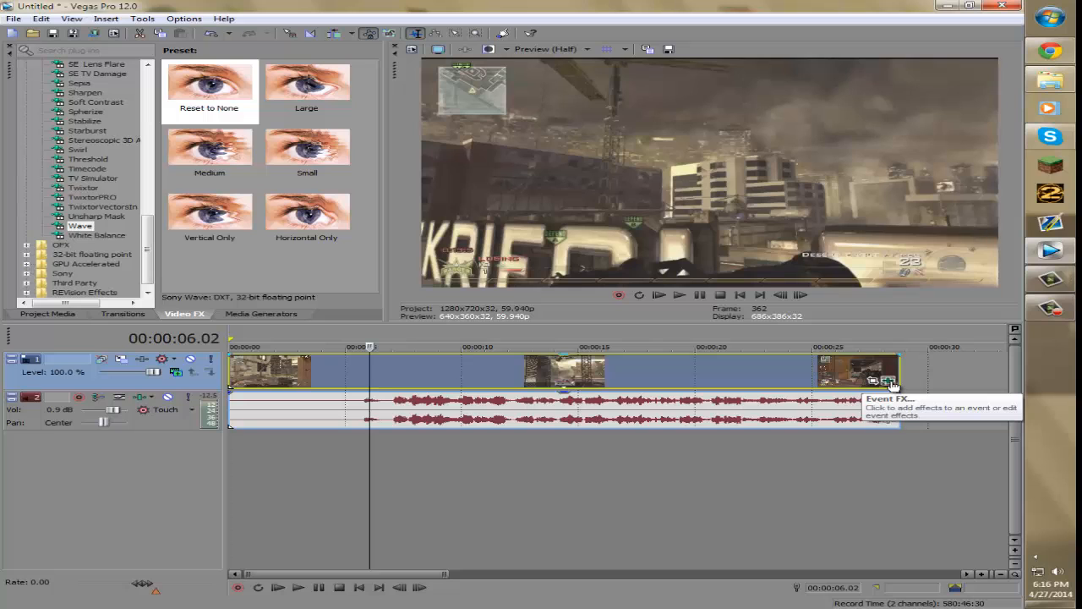
- Open the clip's event effects, turn on Animate to show the Wave keyframe lane, and reposition the dialog
left_click(892, 385)
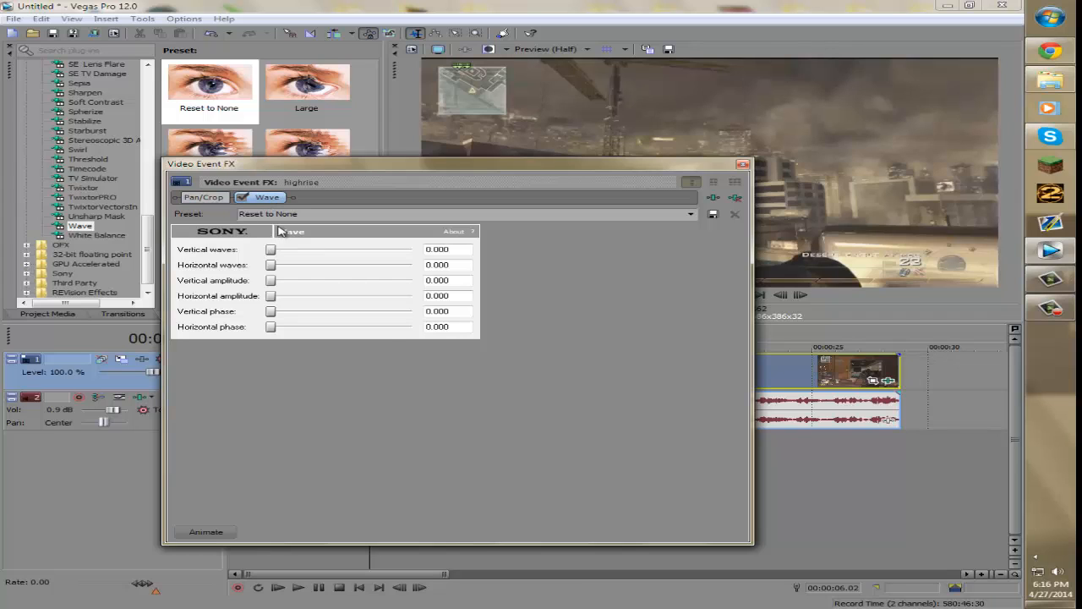
left_click(205, 532)
left_click_drag(520, 173, 848, 172)
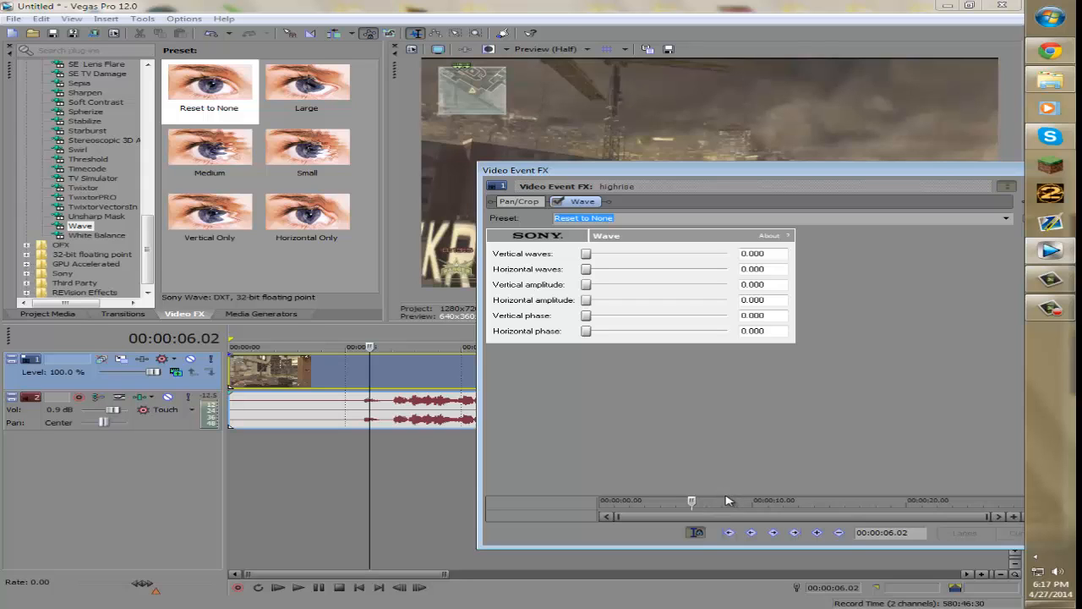
left_click_drag(726, 494, 728, 440)
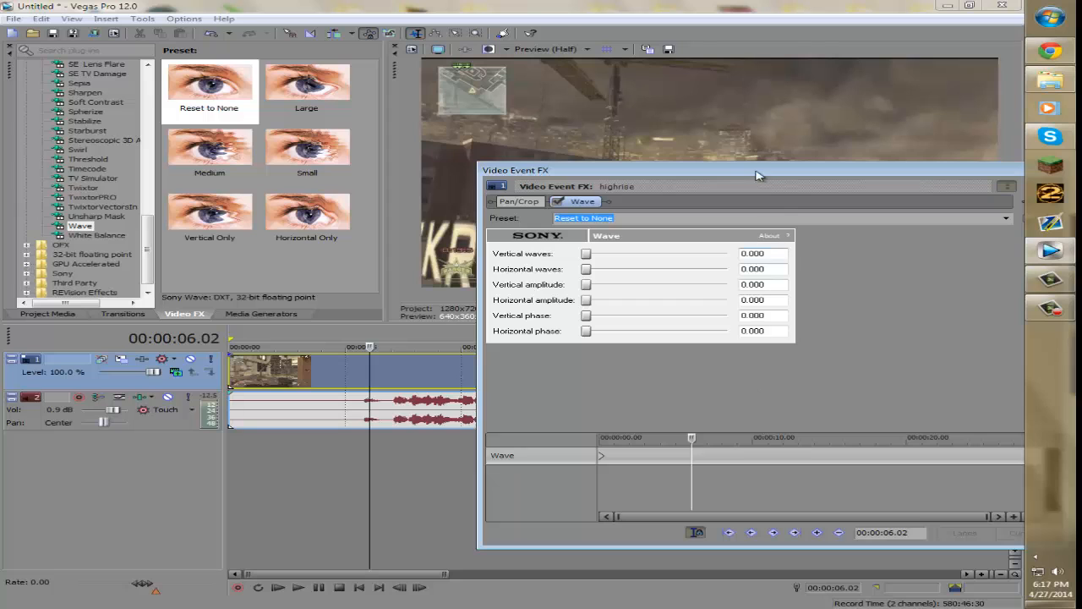
left_click_drag(759, 174, 614, 182)
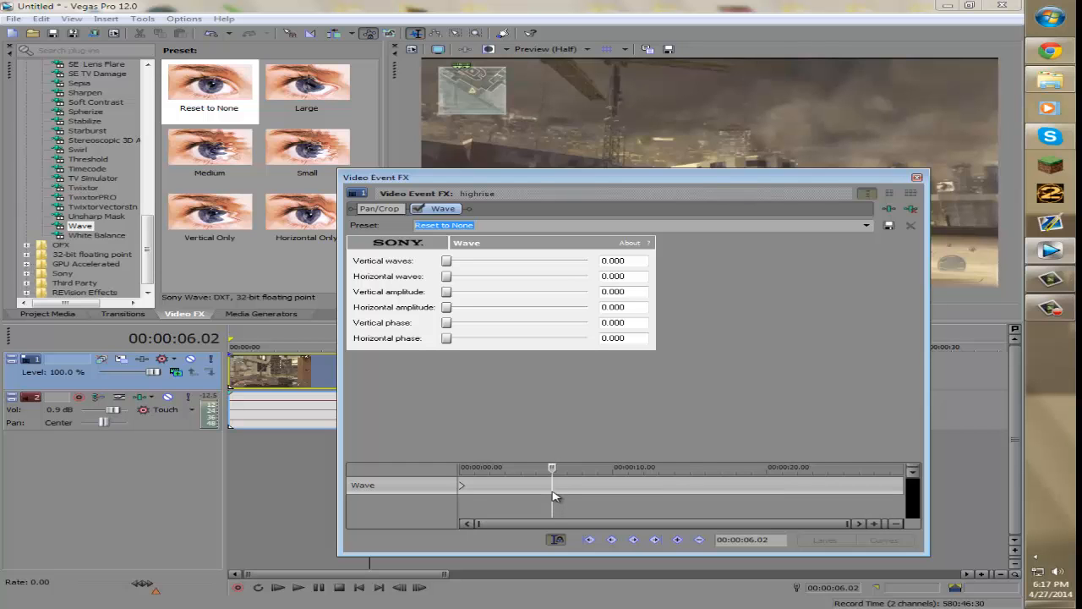
left_click_drag(522, 181, 746, 205)
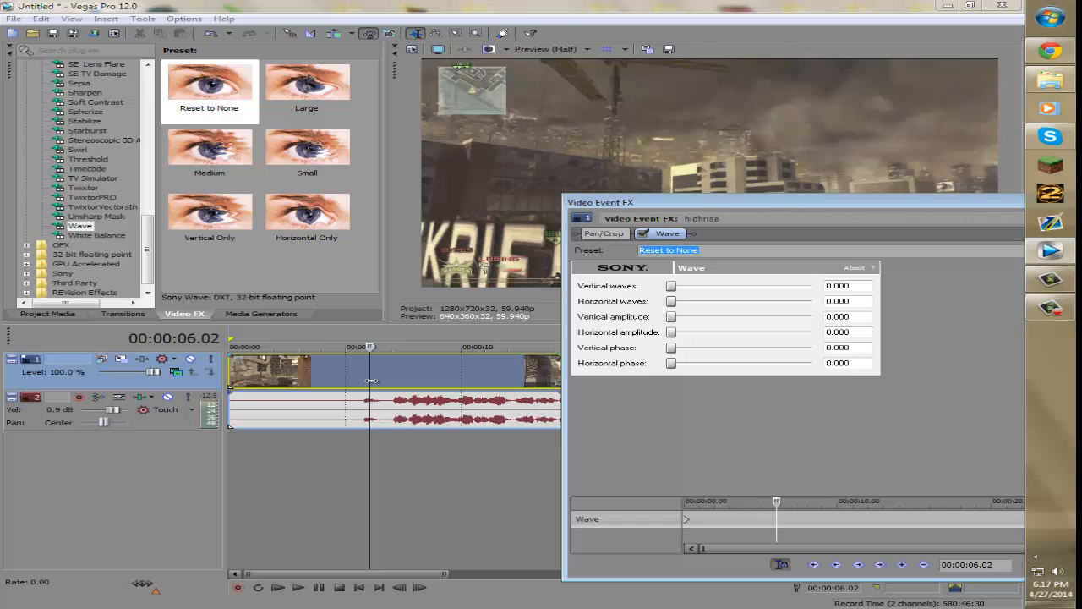
left_click_drag(794, 197, 486, 195)
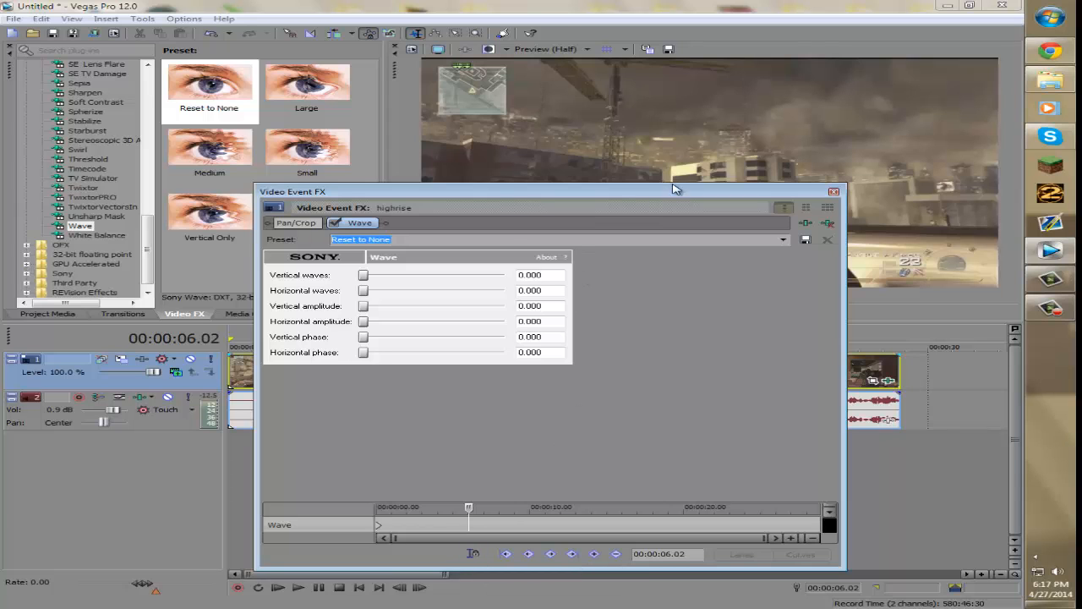
left_click_drag(712, 195, 1007, 184)
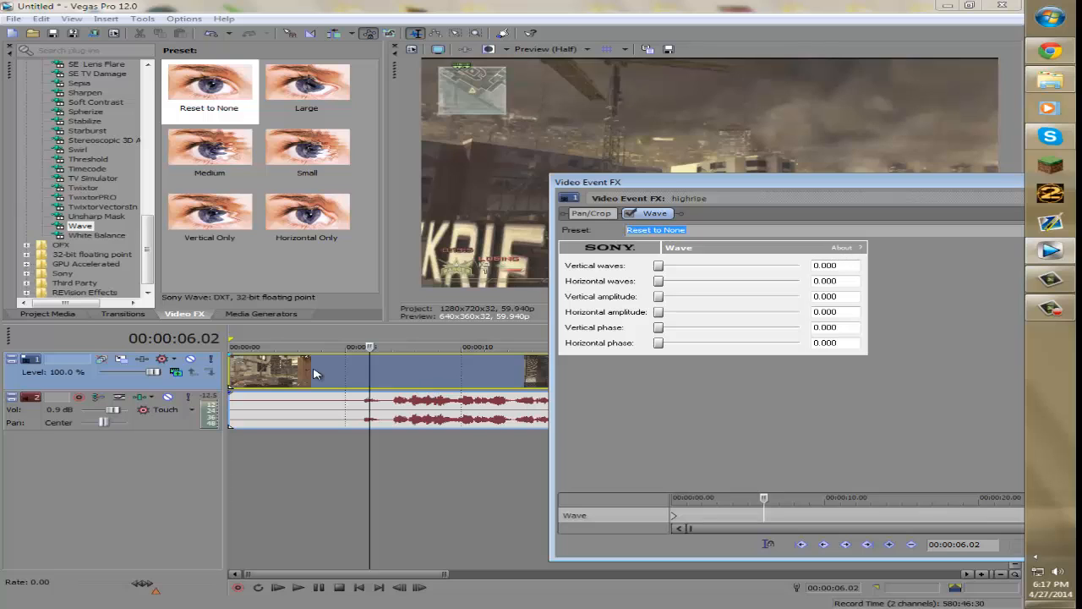
- Scrub and play the clip around the 6-second mark to find where the wave should start
left_click(308, 372)
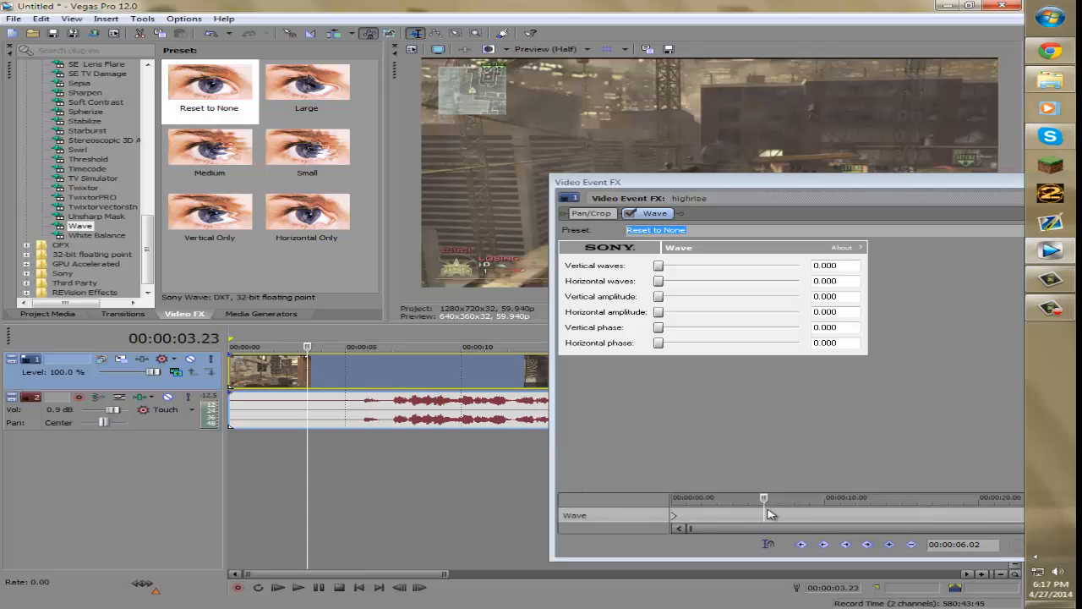
left_click(769, 546)
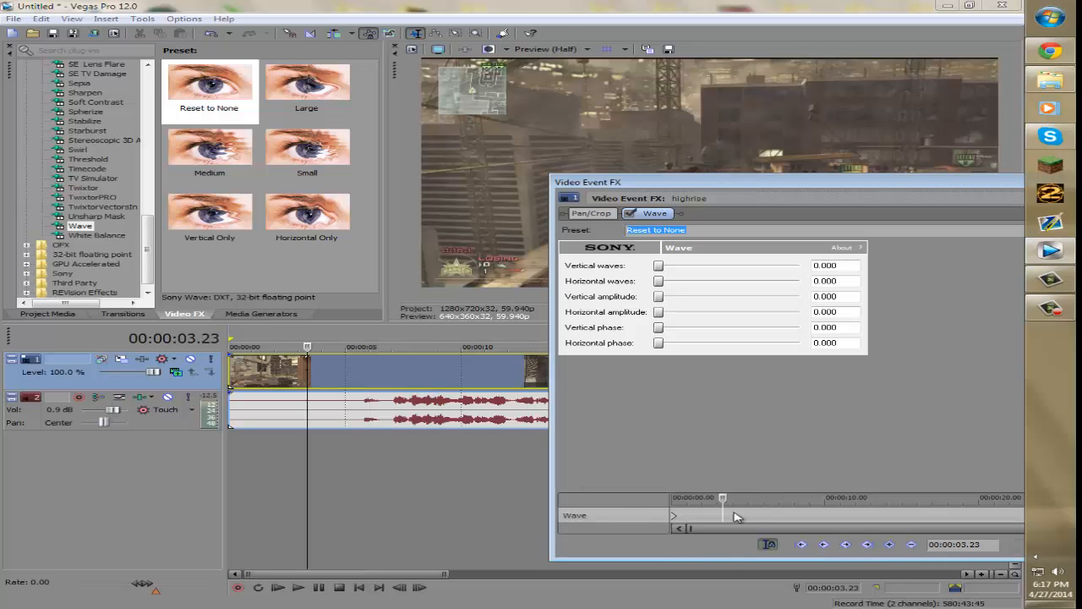
left_click_drag(308, 347, 365, 347)
left_click_drag(795, 185, 758, 382)
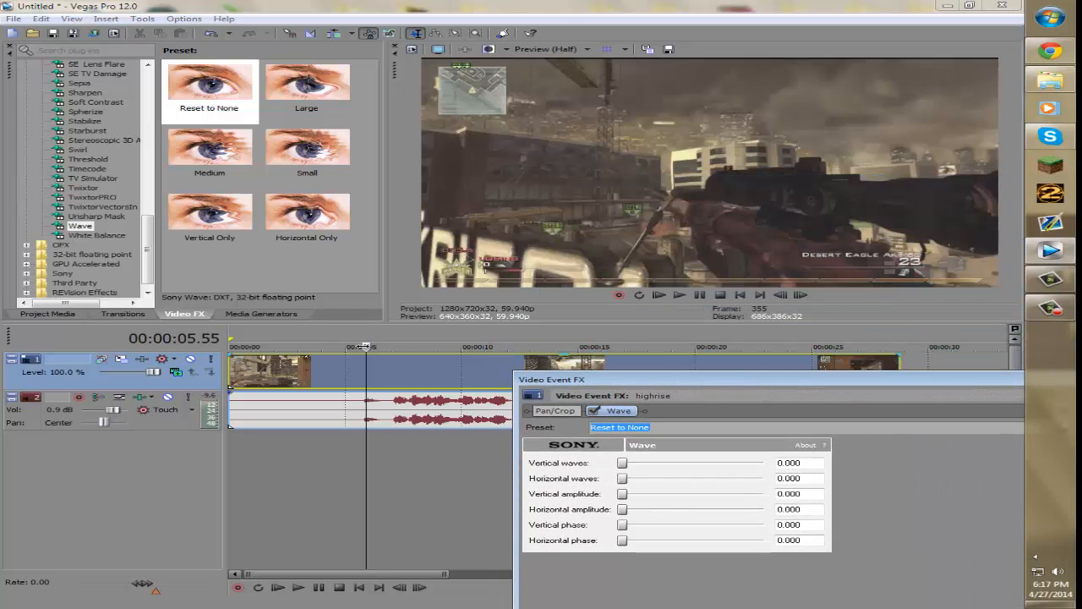
key("space")
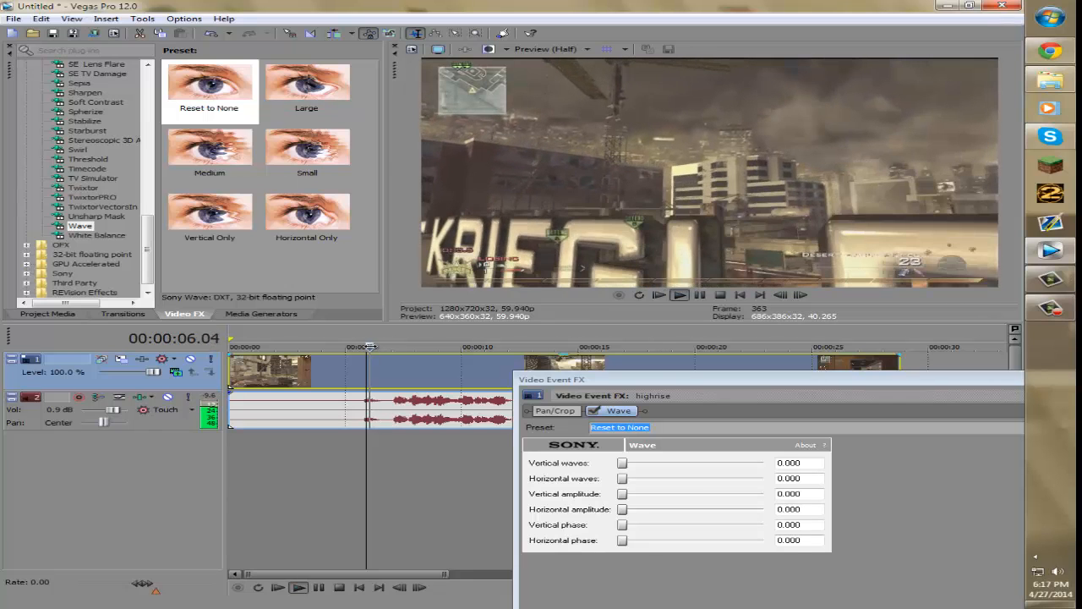
left_click_drag(668, 379, 382, 251)
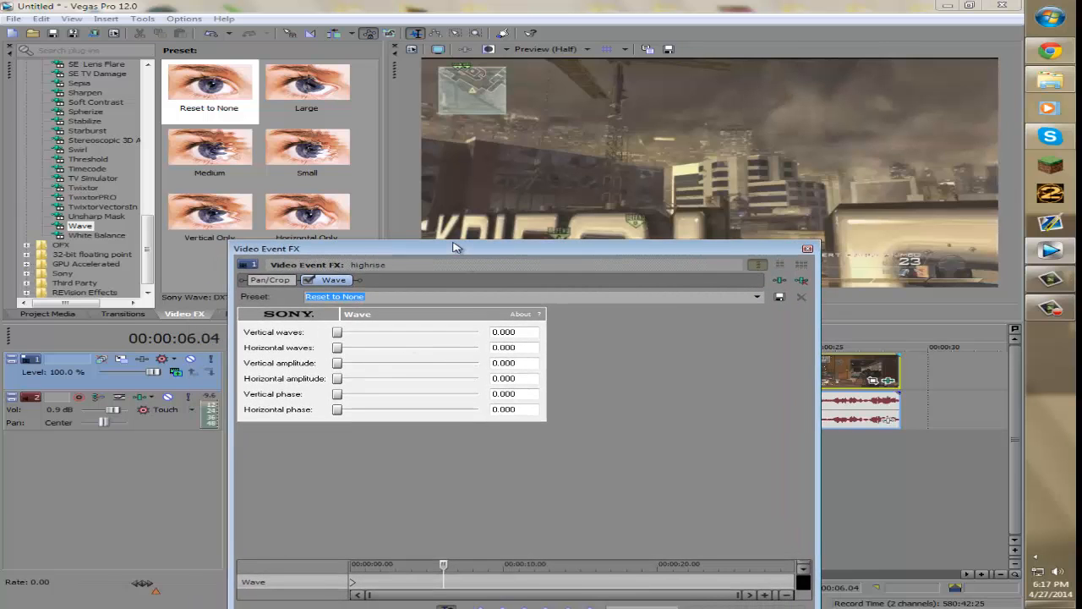
left_click_drag(453, 247, 694, 189)
- Add Wave keyframes at about 00:00:06.04 and 00:00:05.31 in the enlarged keyframe lane
left_click(795, 554)
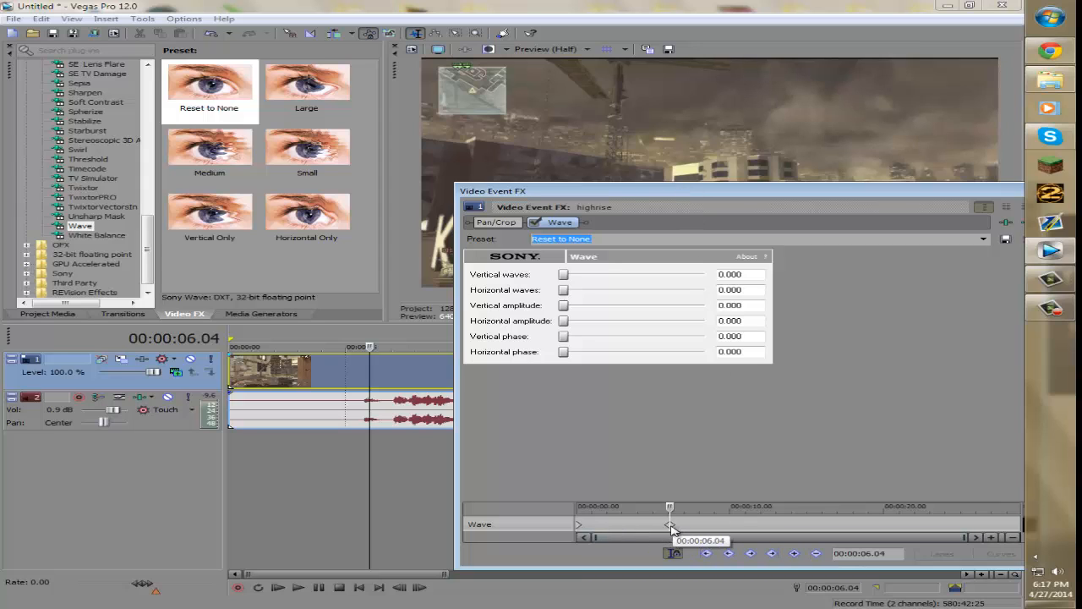
left_click_drag(683, 501, 660, 454)
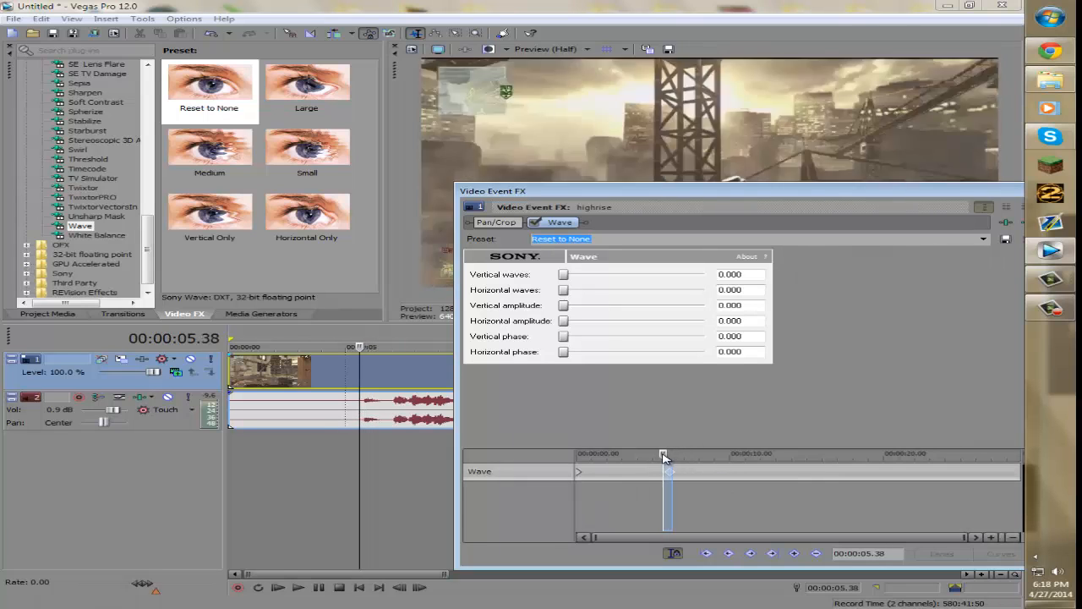
left_click(663, 480)
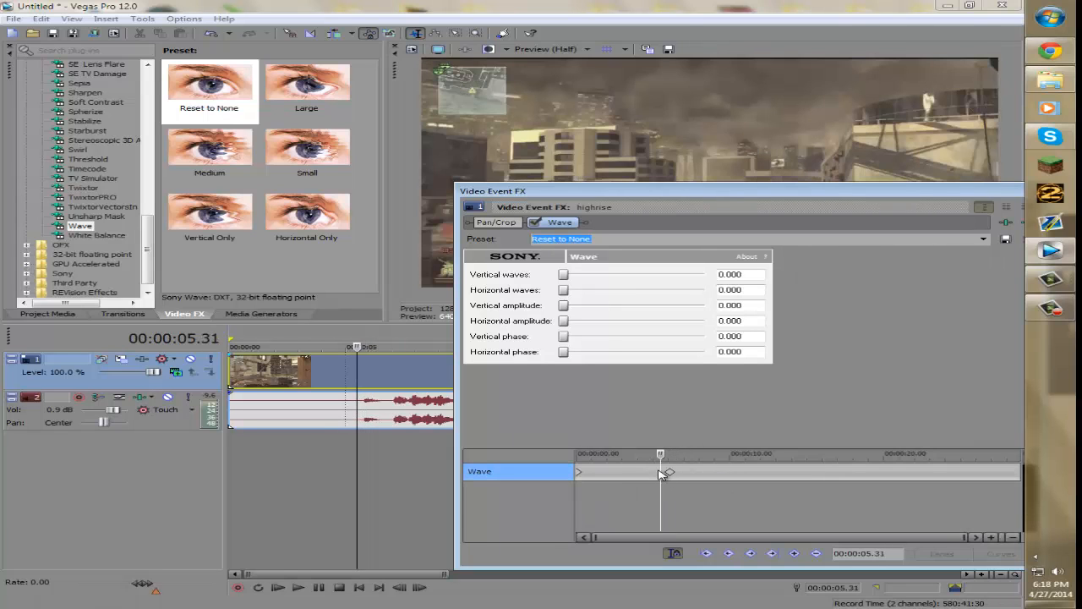
left_click(794, 553)
- At the 6.04 keyframe, set Horizontal waves to 11.800 and Horizontal amplitude to 0.024
left_click(670, 471)
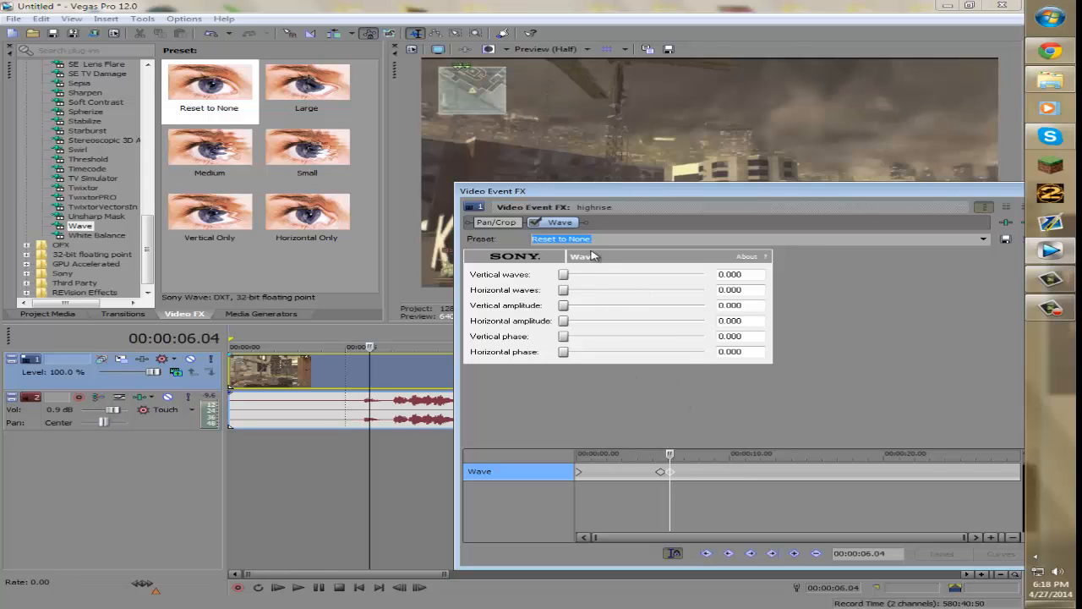
left_click_drag(564, 280, 574, 280)
mouse_move(569, 308)
left_mouse_down()
mouse_move(706, 305)
mouse_move(565, 308)
mouse_move(576, 309)
mouse_move(587, 279)
mouse_move(712, 286)
mouse_move(556, 285)
mouse_move(554, 310)
mouse_move(576, 290)
mouse_move(575, 326)
left_mouse_up()
left_click_drag(575, 288, 672, 291)
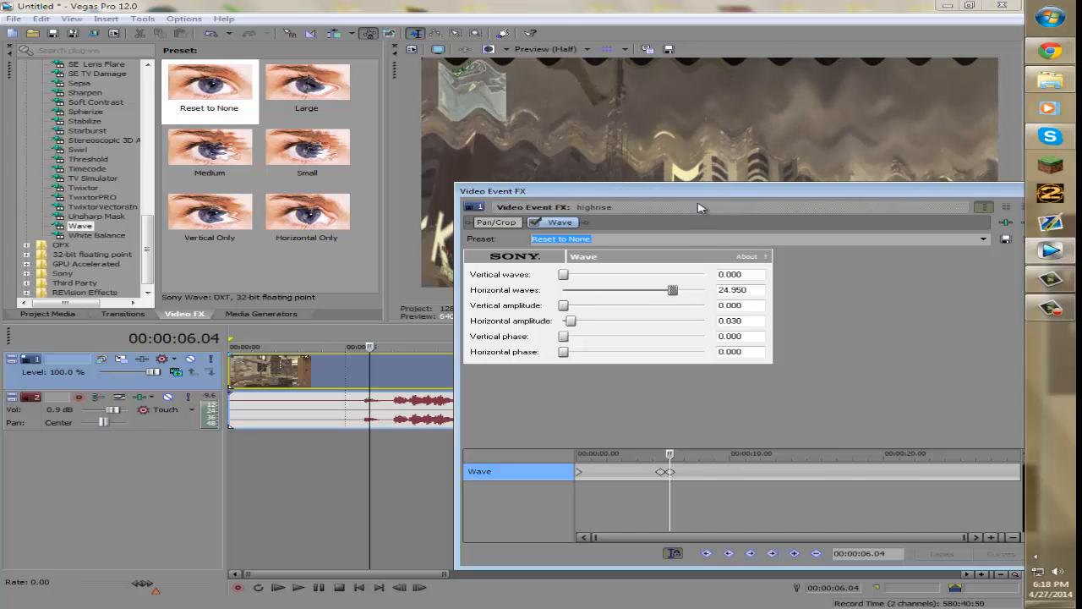
left_click_drag(701, 194, 395, 372)
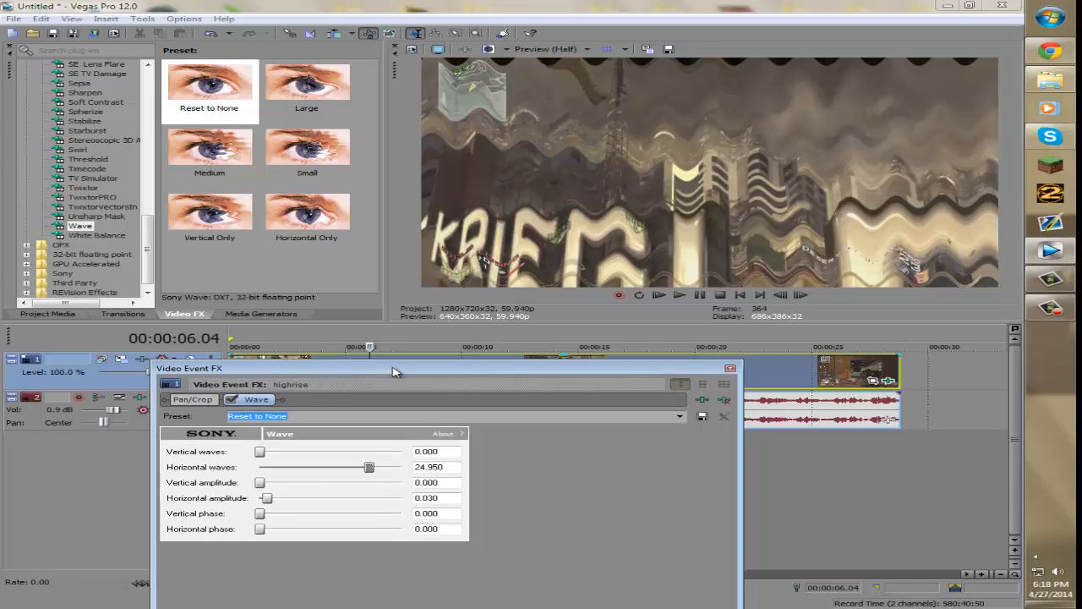
mouse_move(267, 502)
left_mouse_down()
mouse_move(299, 503)
mouse_move(251, 504)
mouse_move(265, 504)
left_mouse_up()
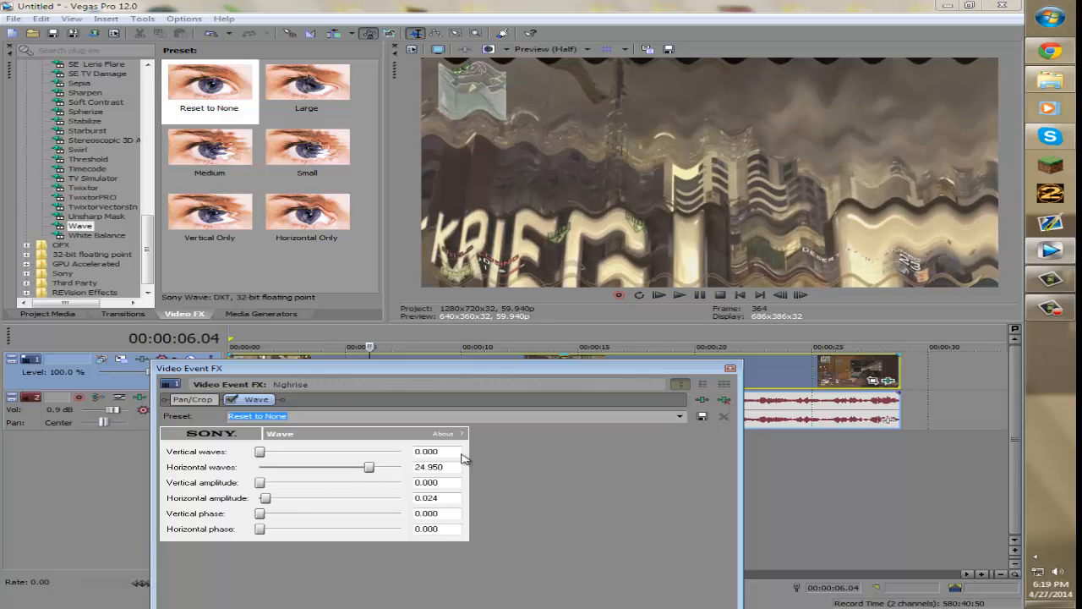
left_click_drag(375, 470, 317, 471)
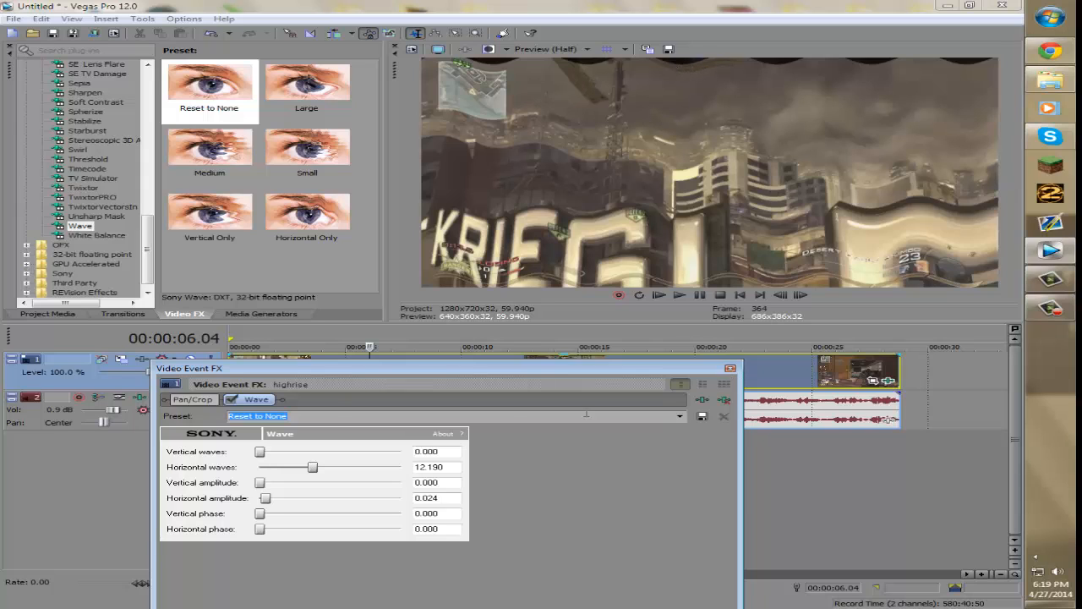
left_click_drag(311, 471, 311, 471)
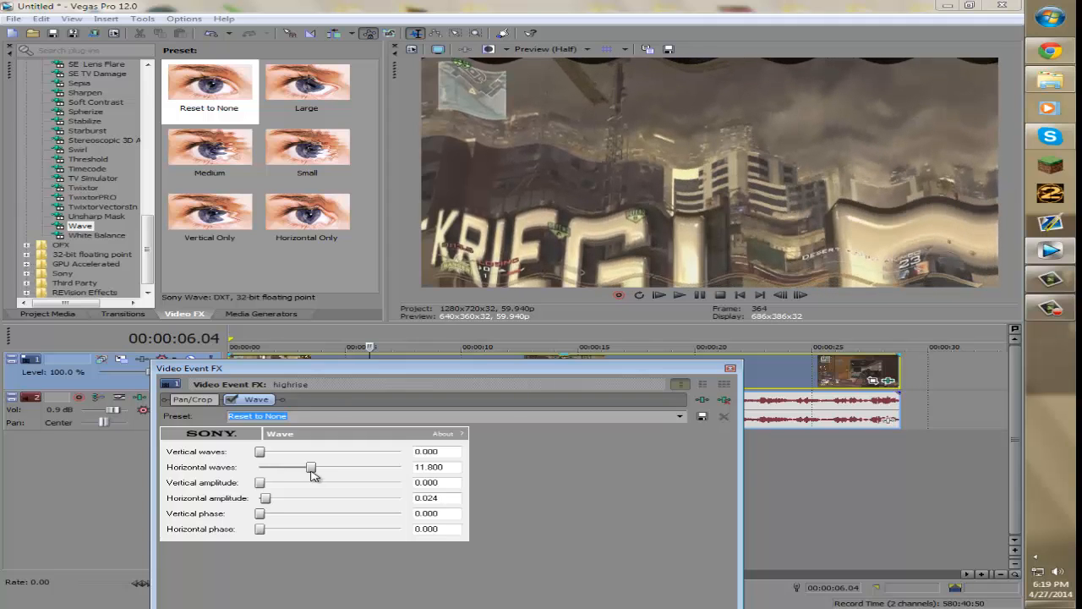
- In Pan/Crop, shrink the crop frame to 1,120 by 630 to zoom in slightly, then close the dialog
left_click(193, 400)
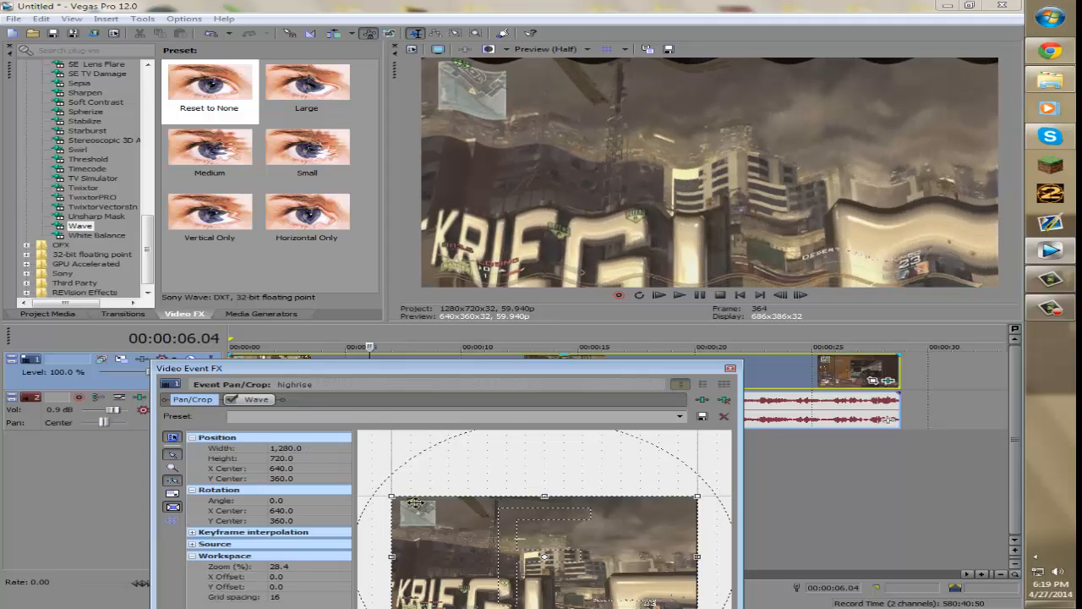
left_click_drag(387, 492, 411, 504)
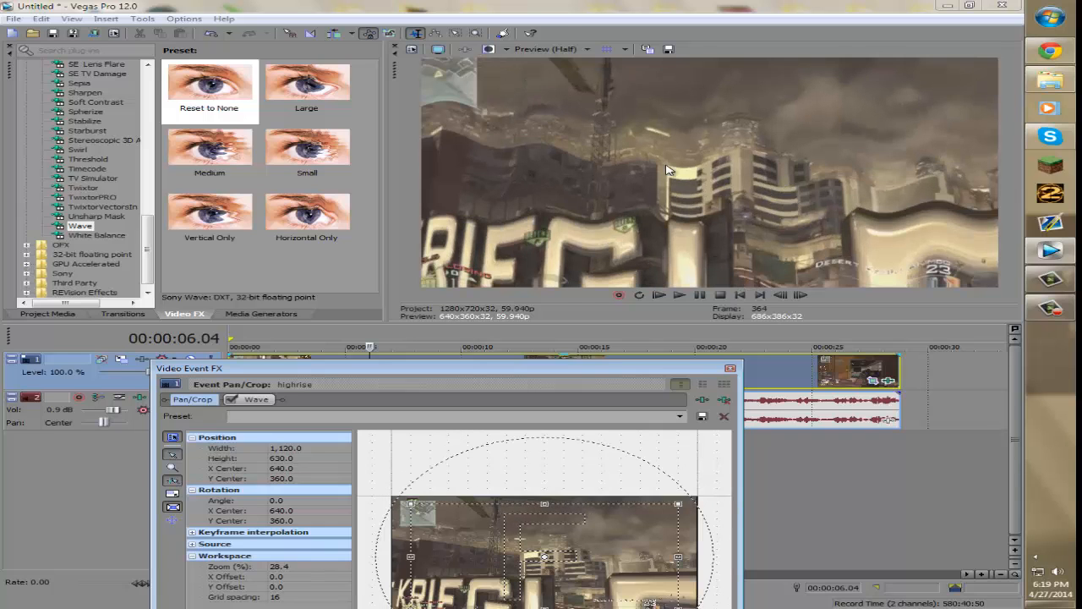
left_click(730, 369)
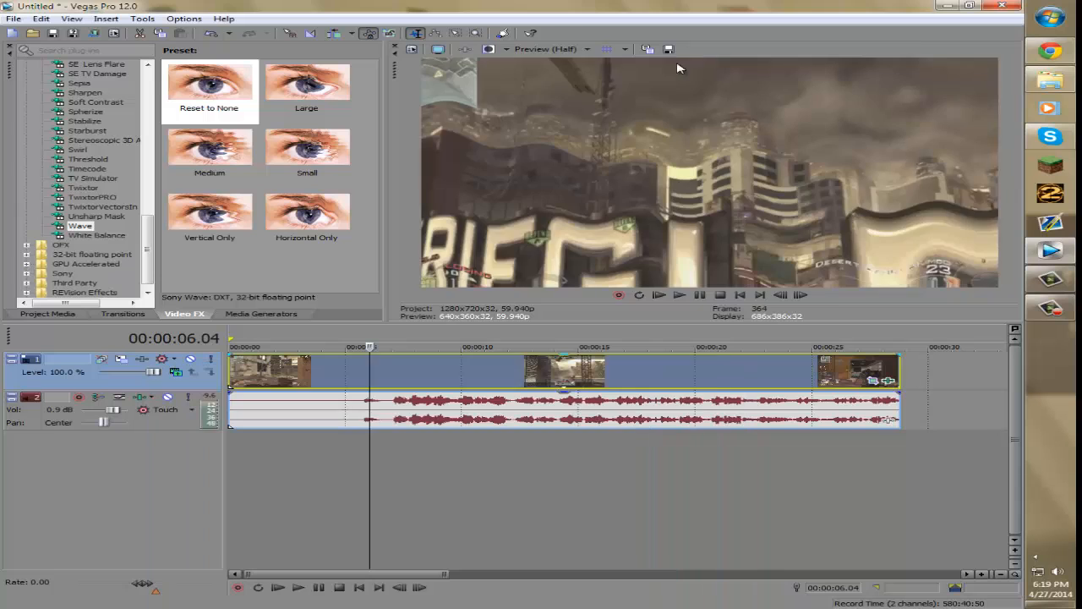
- Reopen the clip's event effects and dock the dialog beneath the preview
left_click(889, 382)
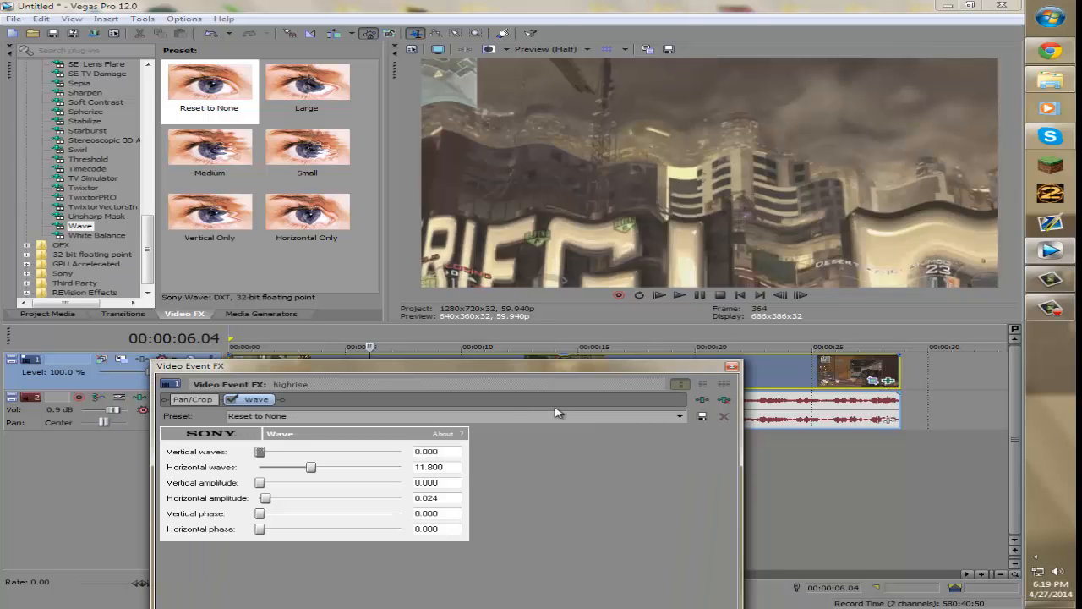
left_click_drag(518, 373, 732, 271)
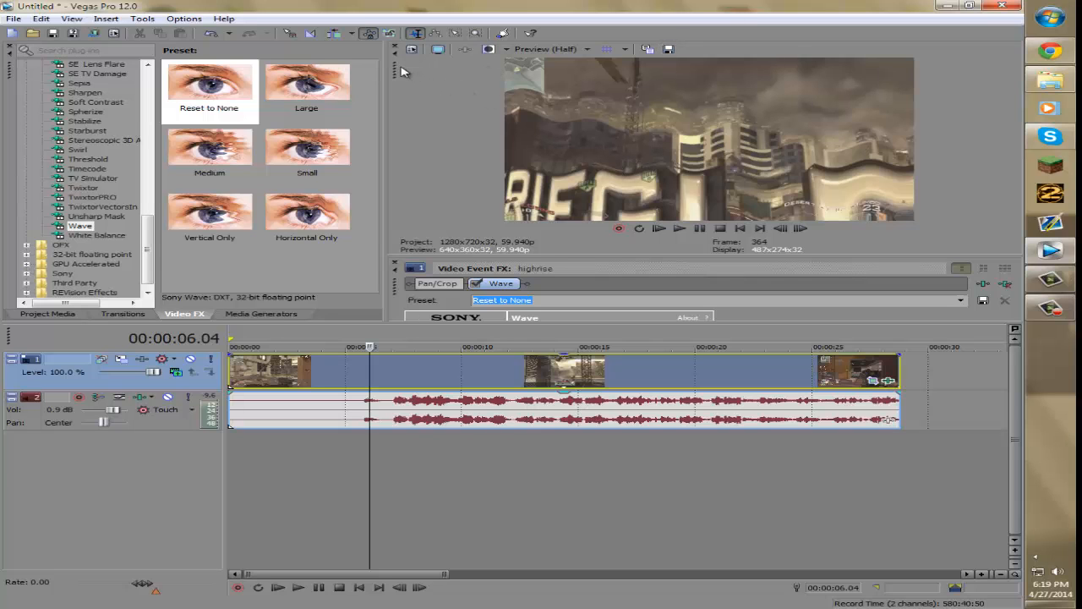
- Rearrange the workspace so the video preview is docked at the top and the Video Event FX dialog floats
mouse_move(421, 93)
left_mouse_down()
mouse_move(489, 150)
mouse_move(425, 82)
left_mouse_up()
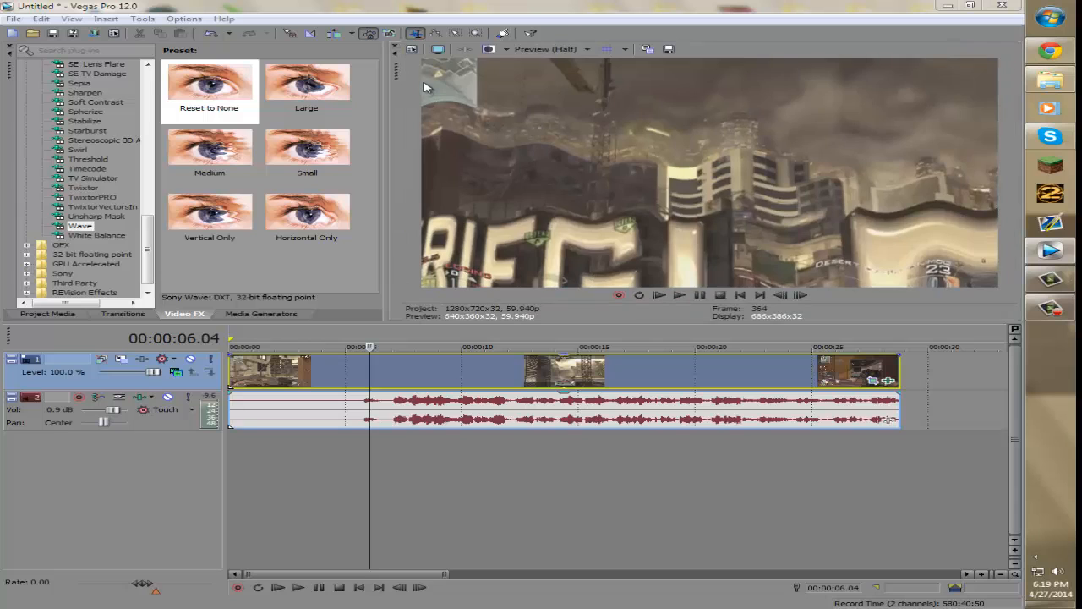
left_click_drag(440, 121, 413, 421)
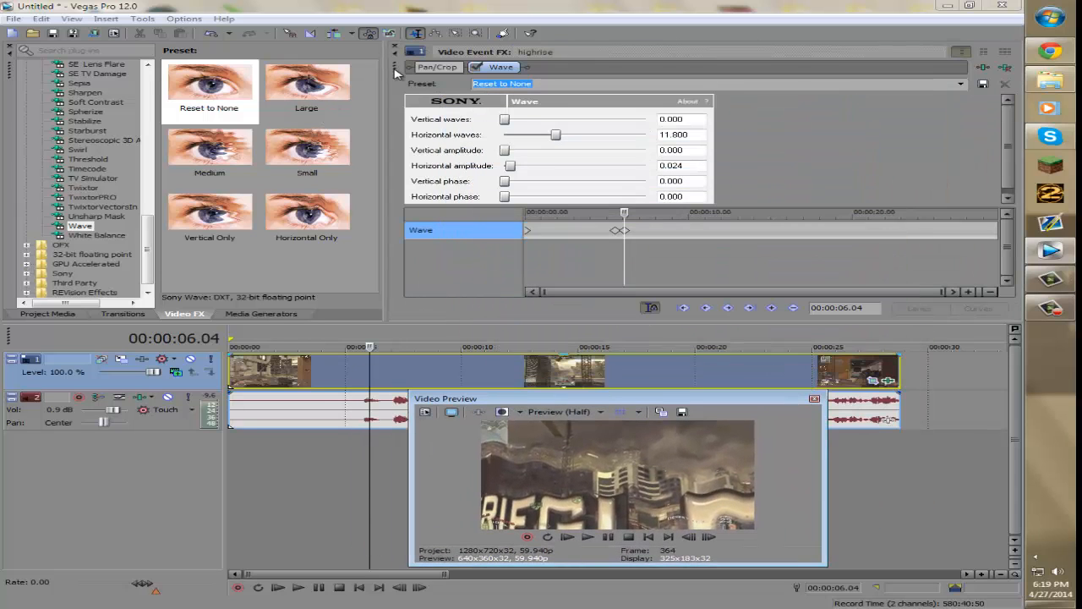
left_click_drag(397, 72, 126, 264)
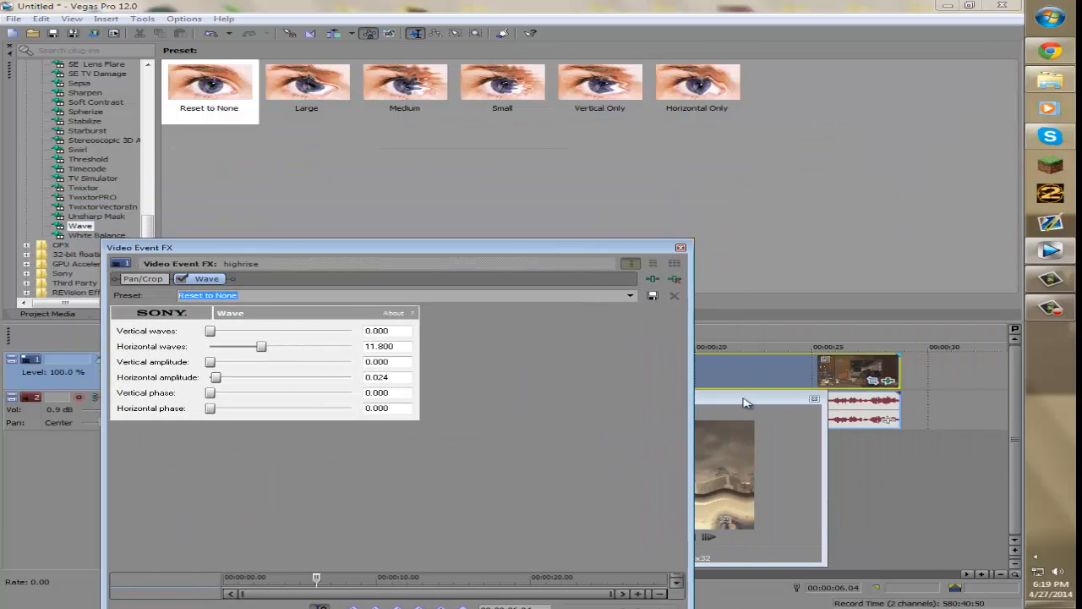
left_click_drag(744, 403, 854, 55)
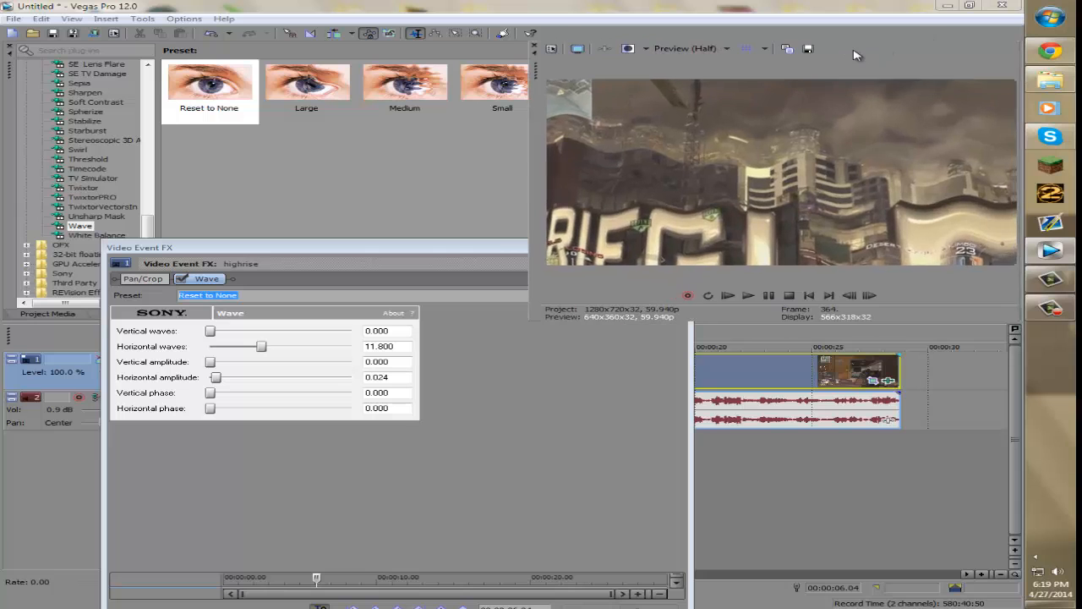
left_click_drag(560, 251, 740, 231)
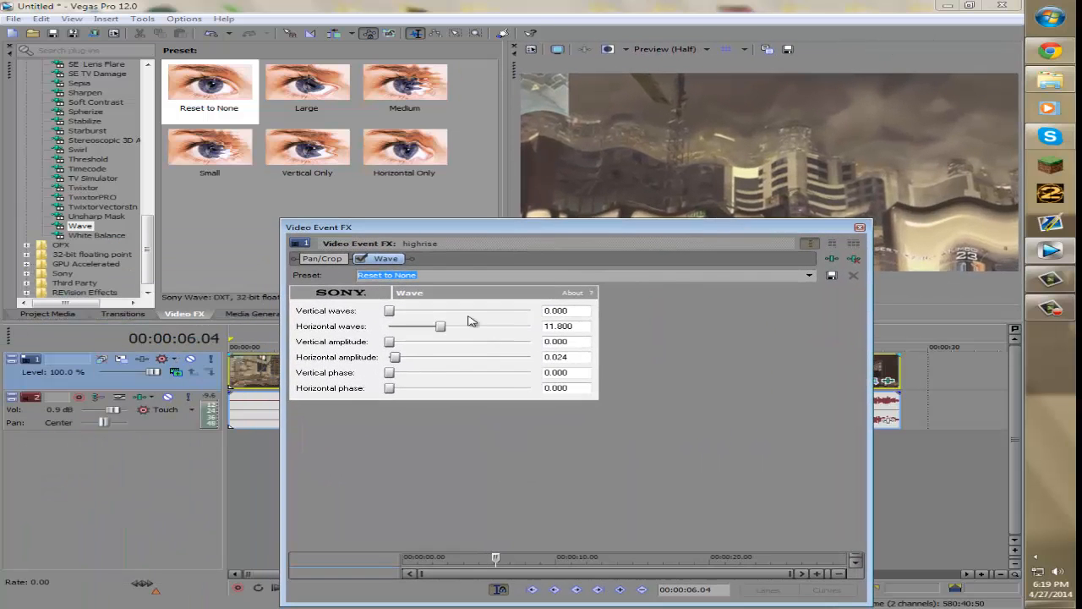
- At the 00:00:06.04 keyframe, set Horizontal waves to 14.850 and Horizontal amplitude to 0.012
left_click_drag(445, 328, 458, 330)
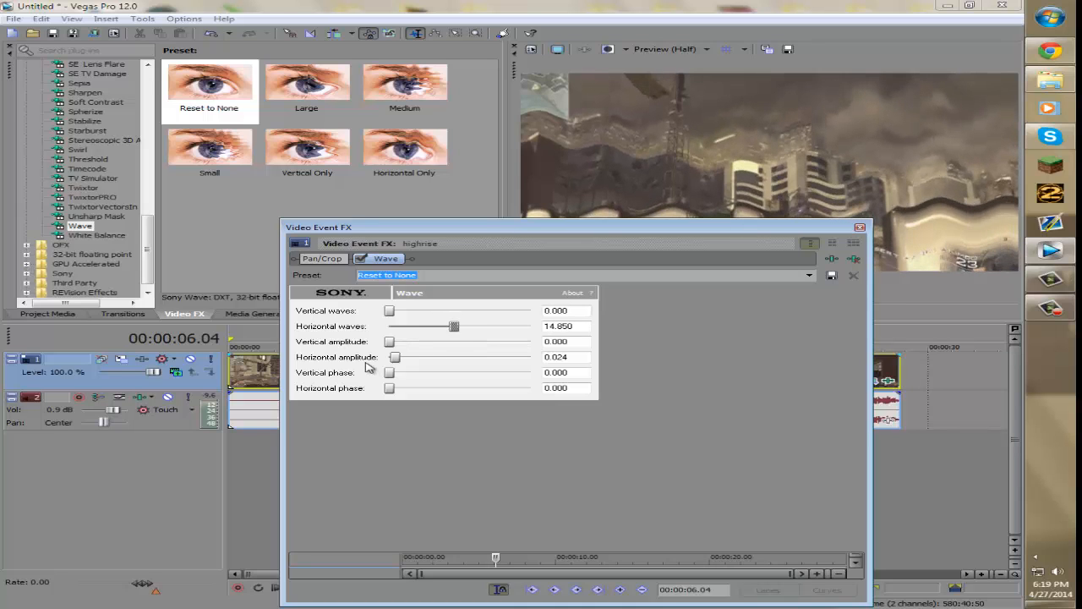
left_click_drag(395, 360, 393, 361)
- Enlarge the dialog's keyframe lane, move the cursor to about 00:00:04.19, and play back the wave effect
left_click_drag(697, 231, 604, 238)
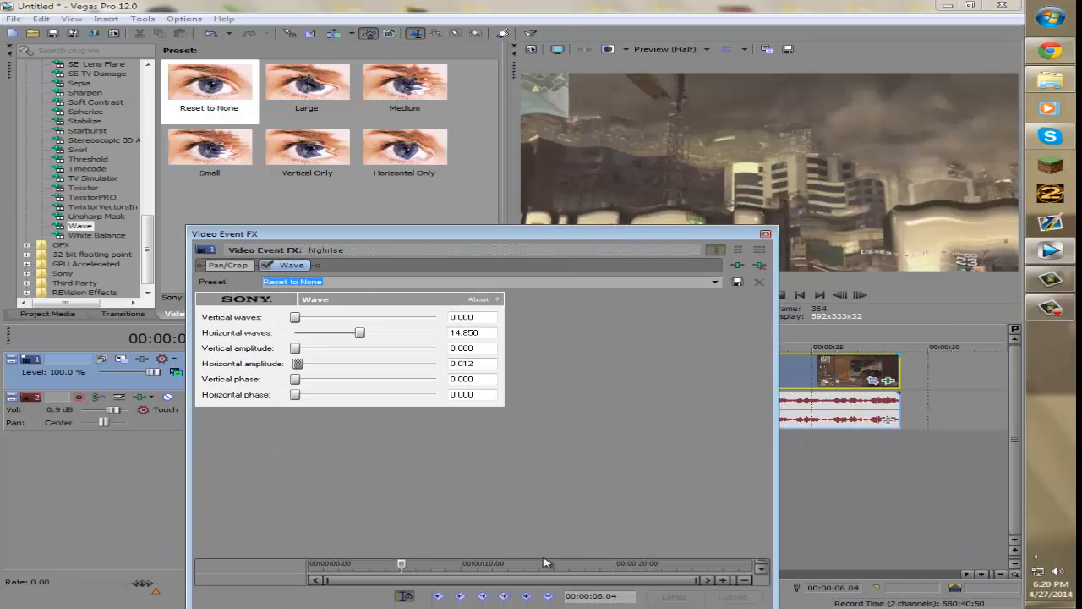
left_click_drag(545, 558, 550, 523)
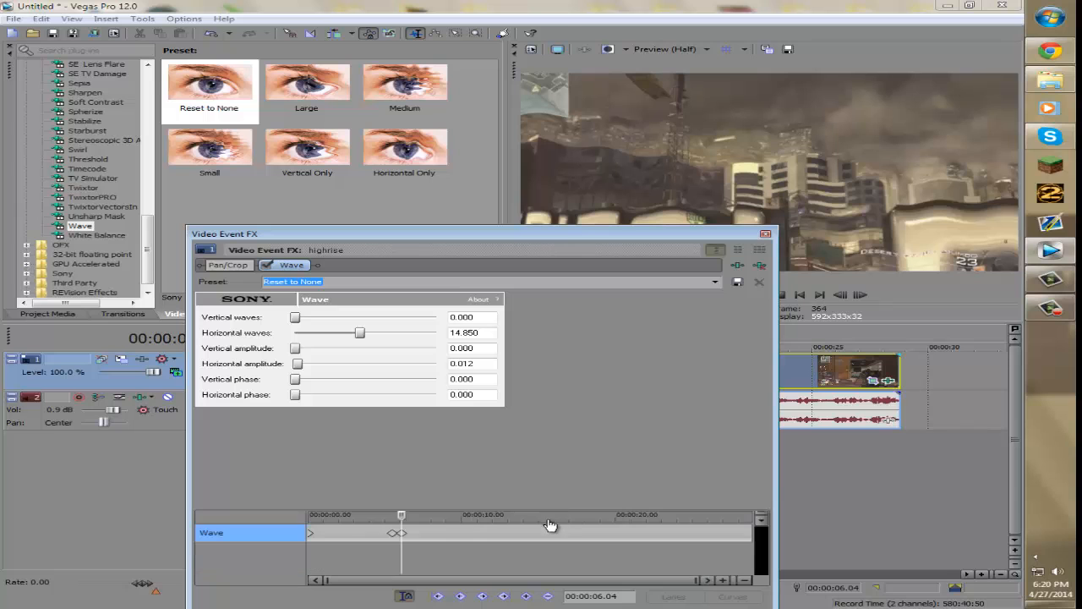
left_click_drag(404, 524, 377, 519)
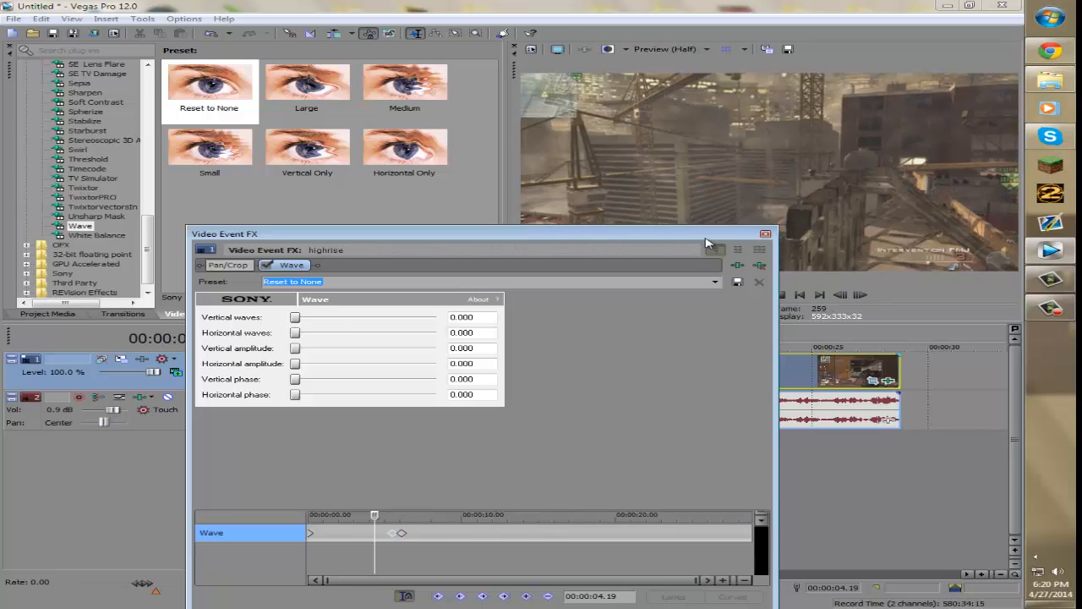
left_click_drag(707, 238, 955, 378)
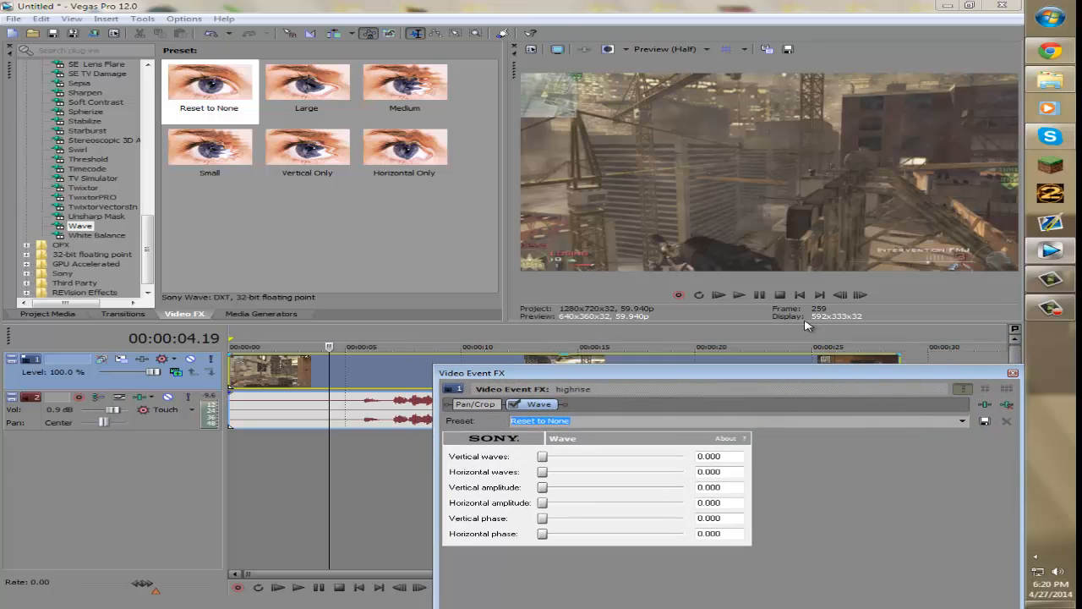
left_click(753, 296)
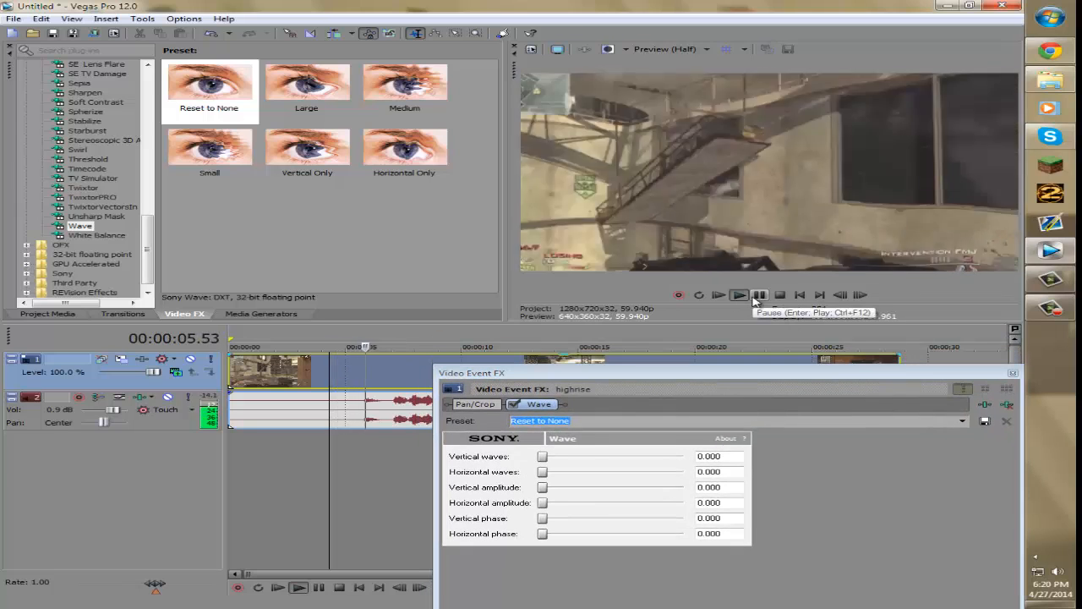
left_click(758, 296)
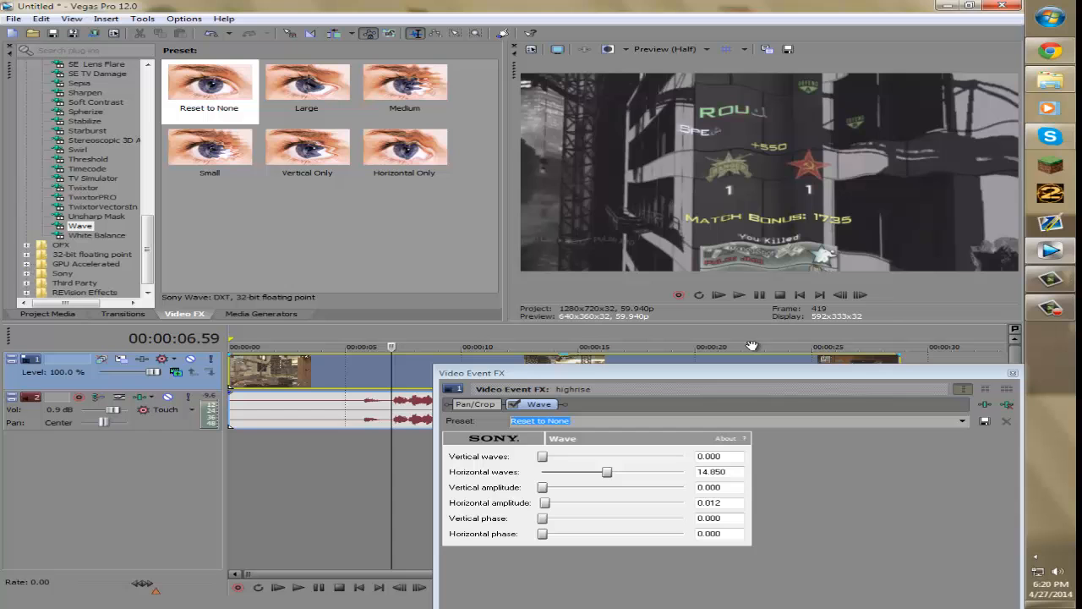
left_click(755, 299)
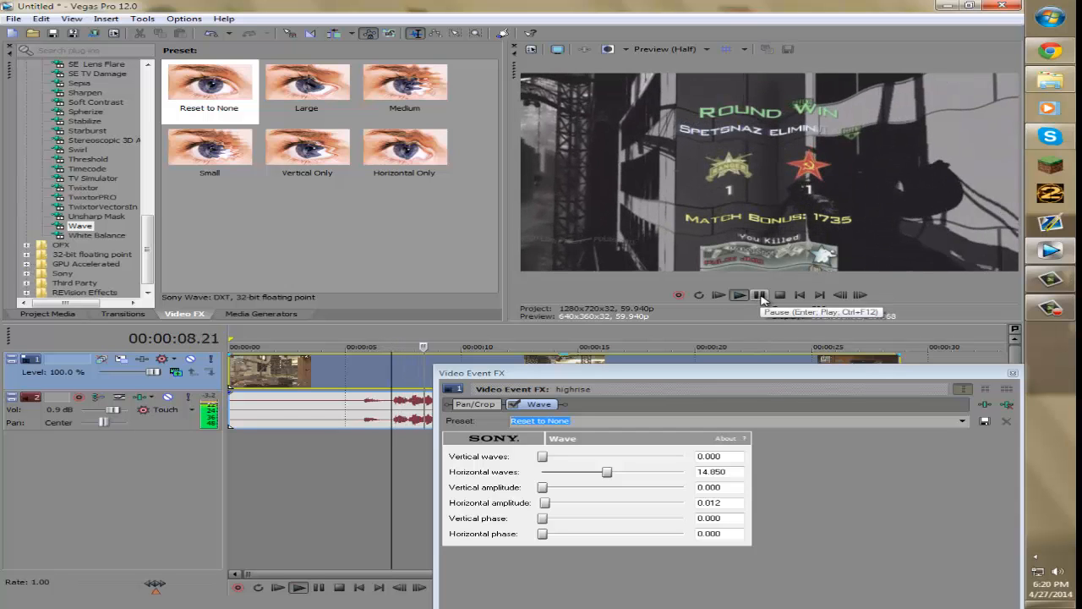
left_click(759, 296)
- Select the 00:00:06.04 Wave keyframe and set its Horizontal amplitude to 0.059
left_click_drag(794, 373, 689, 190)
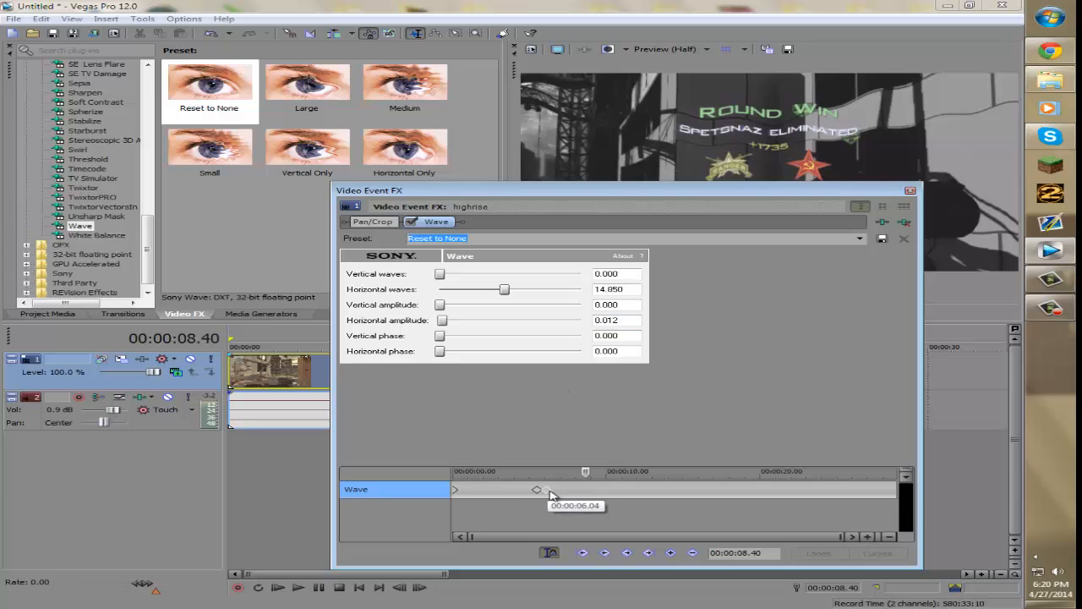
left_click(546, 490)
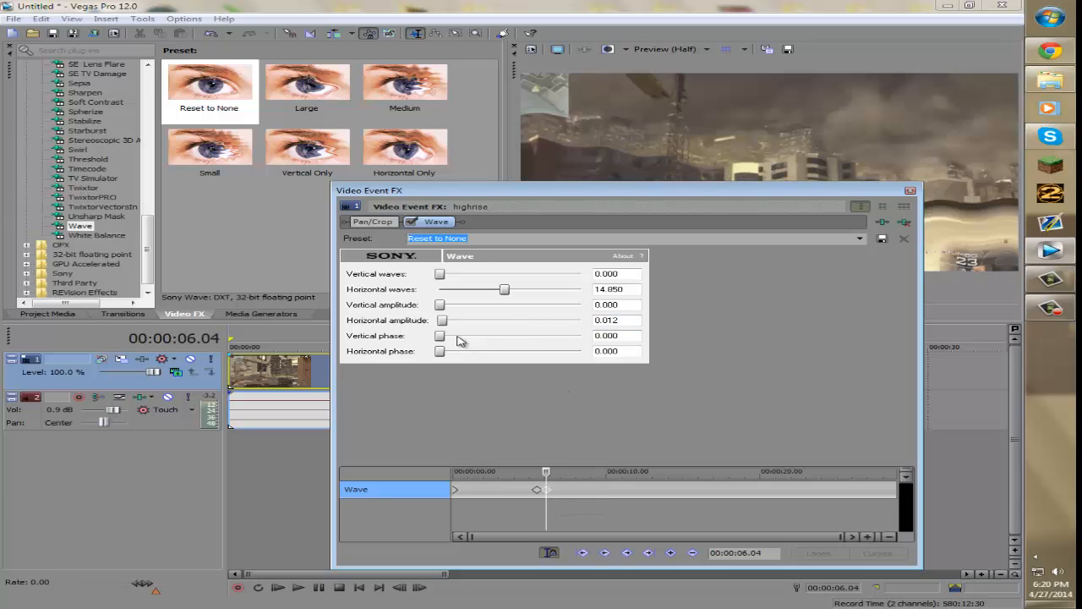
left_click_drag(443, 326, 437, 364)
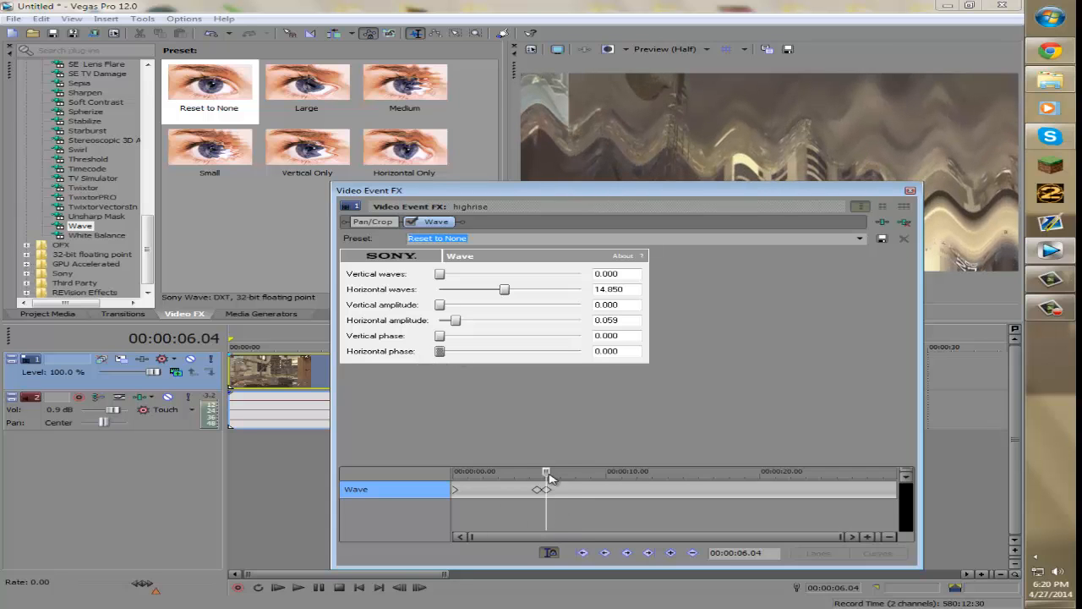
- Add a Wave keyframe at 00:00:08.15, set its Horizontal waves to 0.000, and close the dialog
left_click_drag(550, 478, 577, 479)
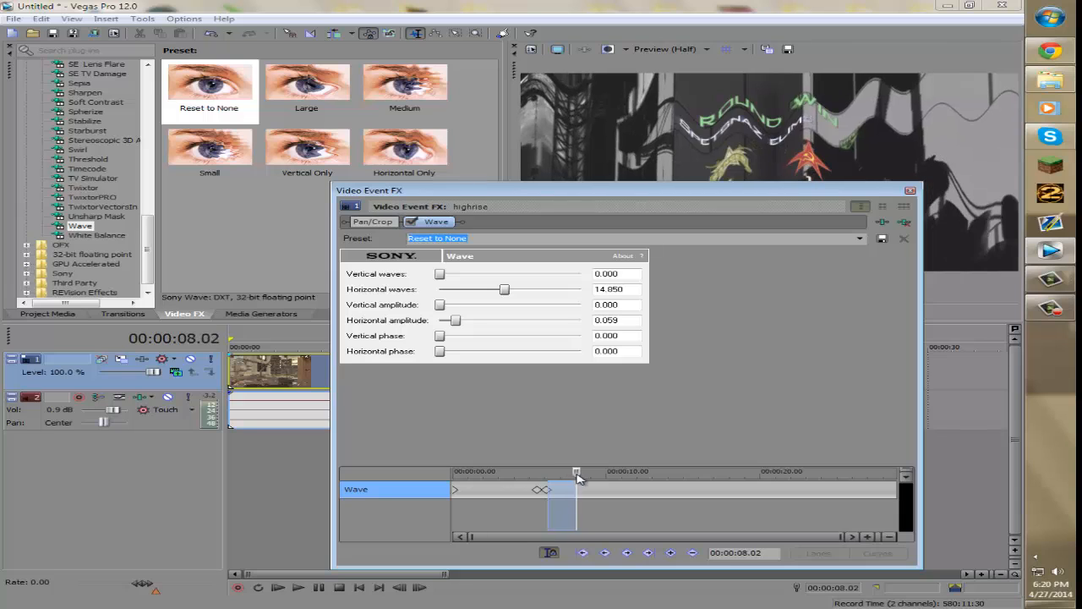
left_click(579, 489)
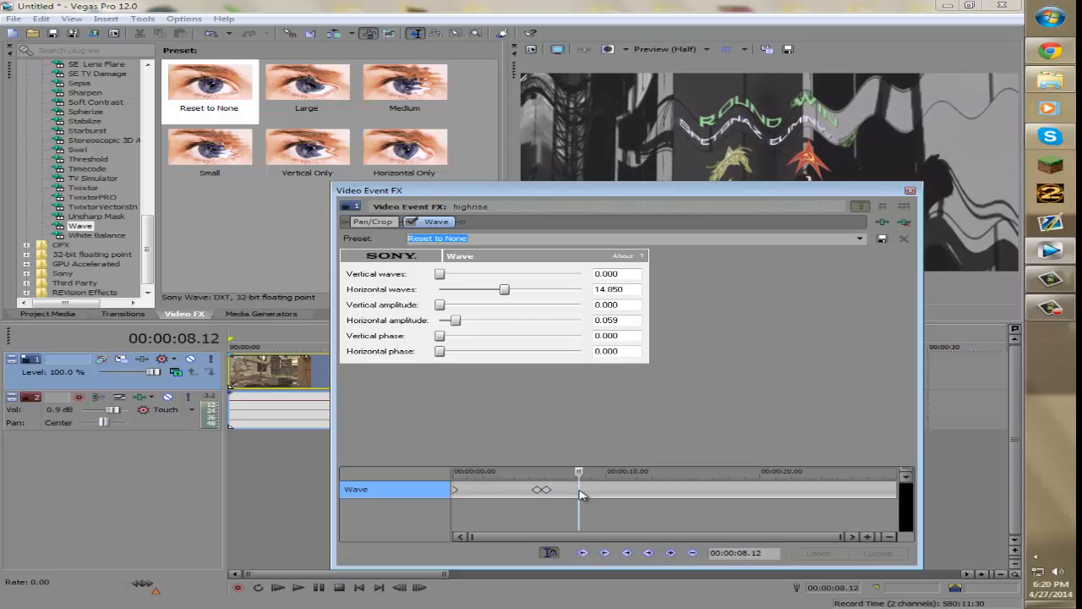
left_click(580, 494)
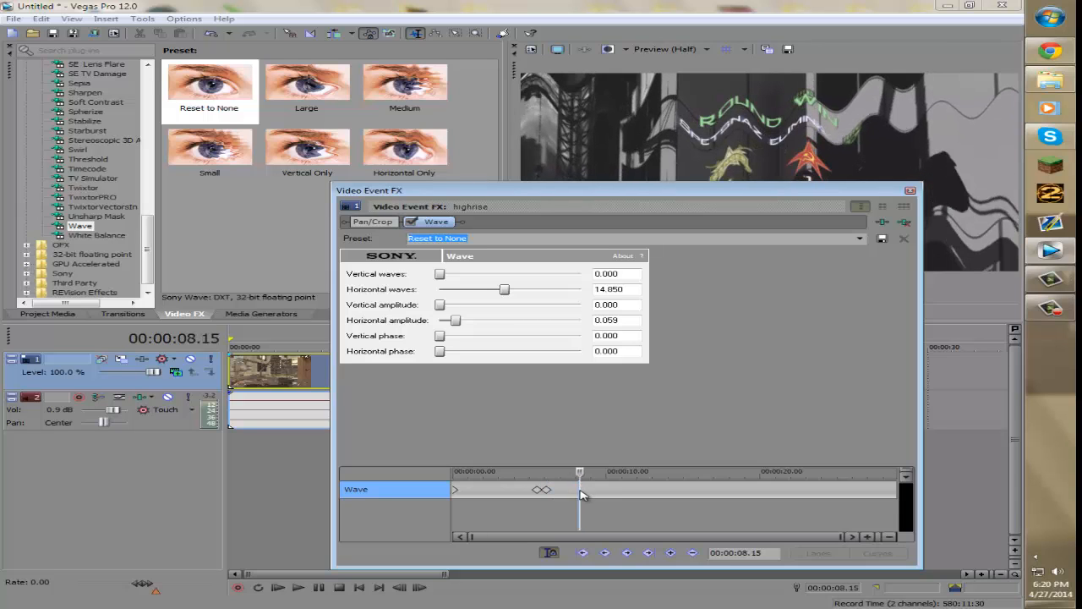
left_click(671, 553)
left_click_drag(508, 291, 430, 311)
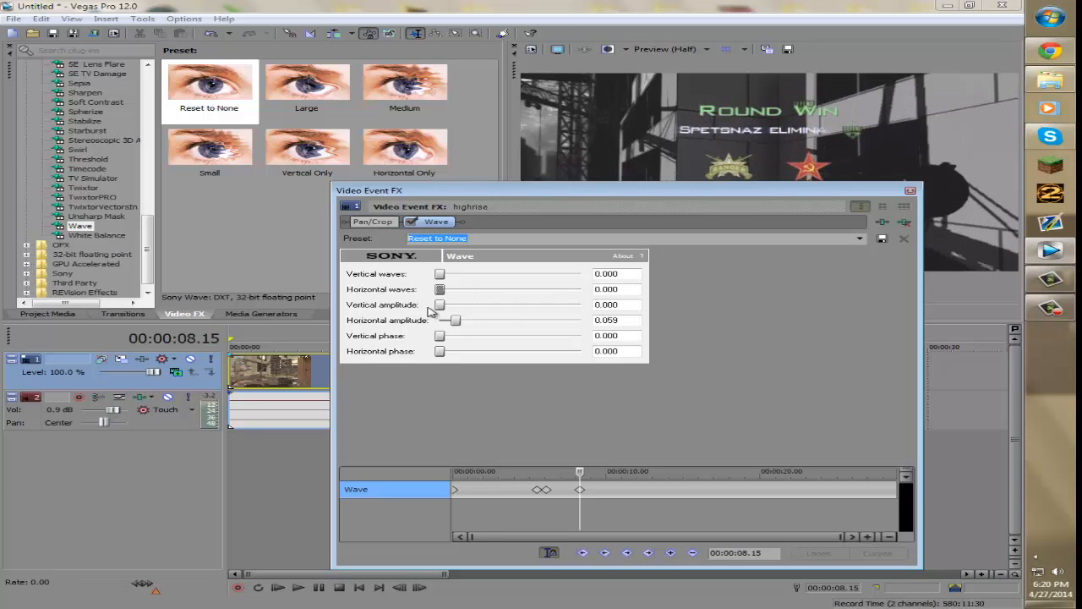
left_click(911, 193)
- Play the timeline from about 00:00:02.38 to review the effect, then pause
left_click(290, 487)
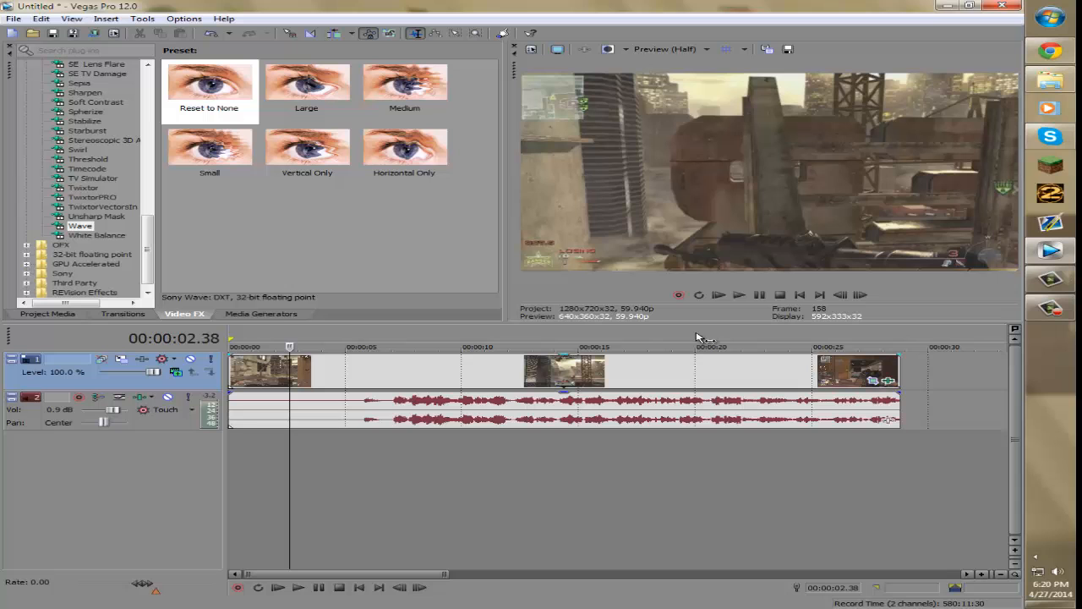
left_click(719, 295)
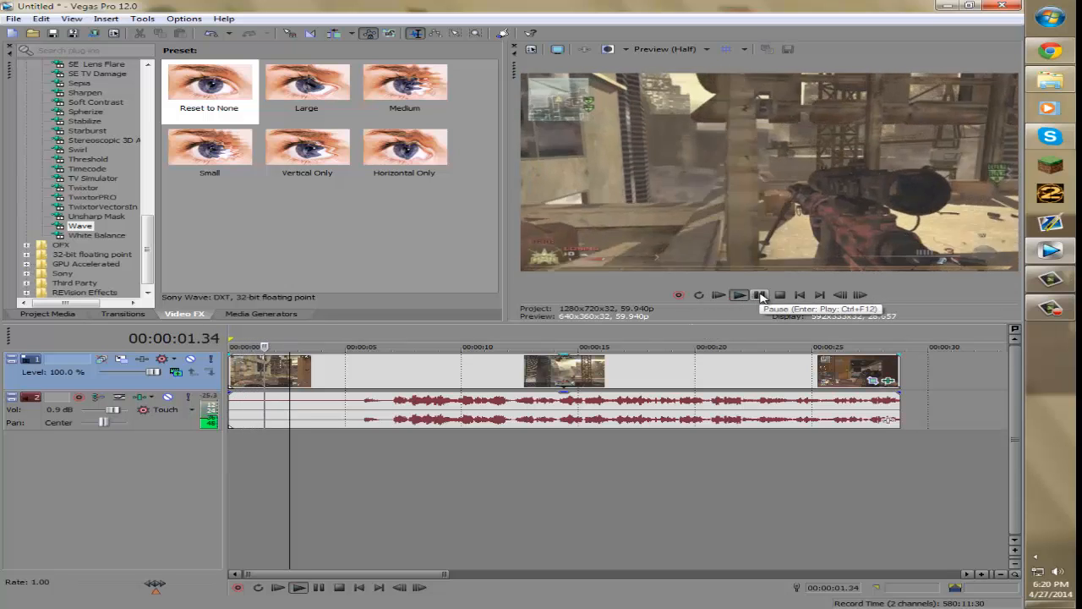
left_click(759, 295)
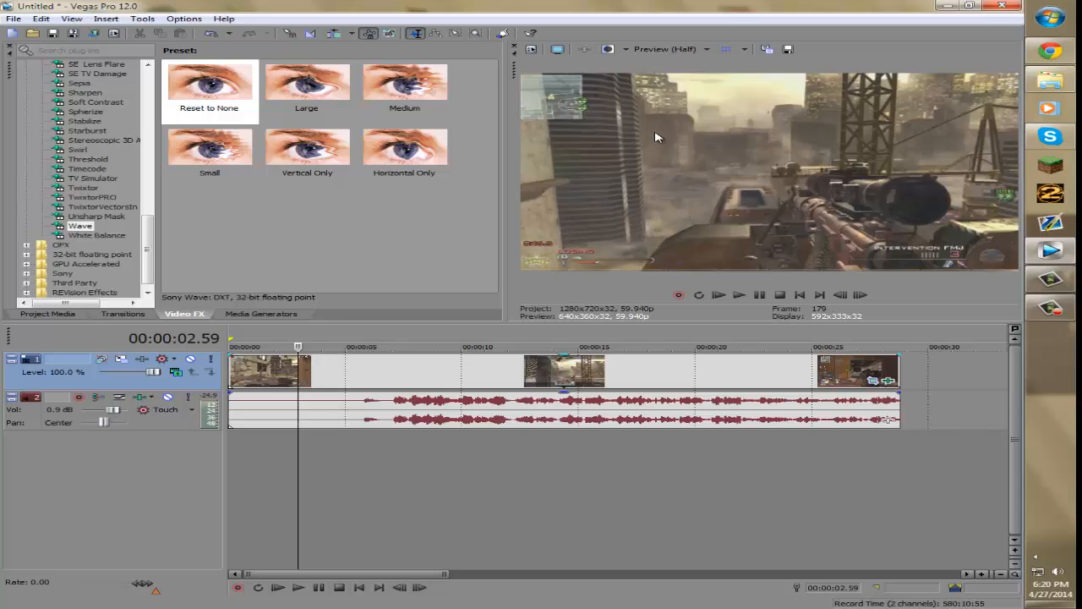
- Try Best (Full) preview quality during playback, then switch back to Preview (Half)
left_click(660, 54)
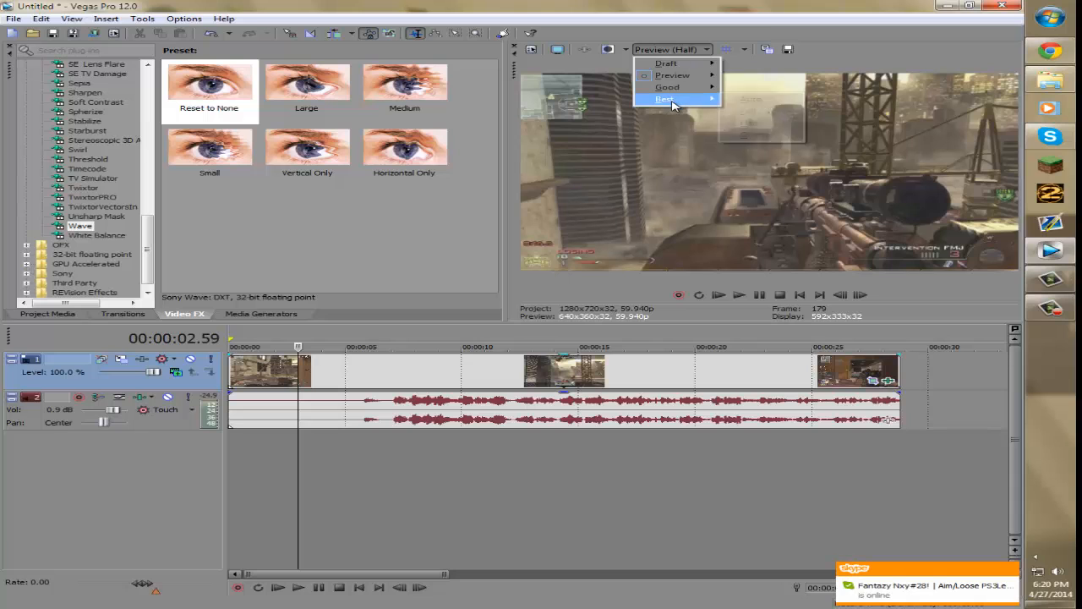
mouse_move(676, 99)
left_click(748, 112)
left_click(739, 295)
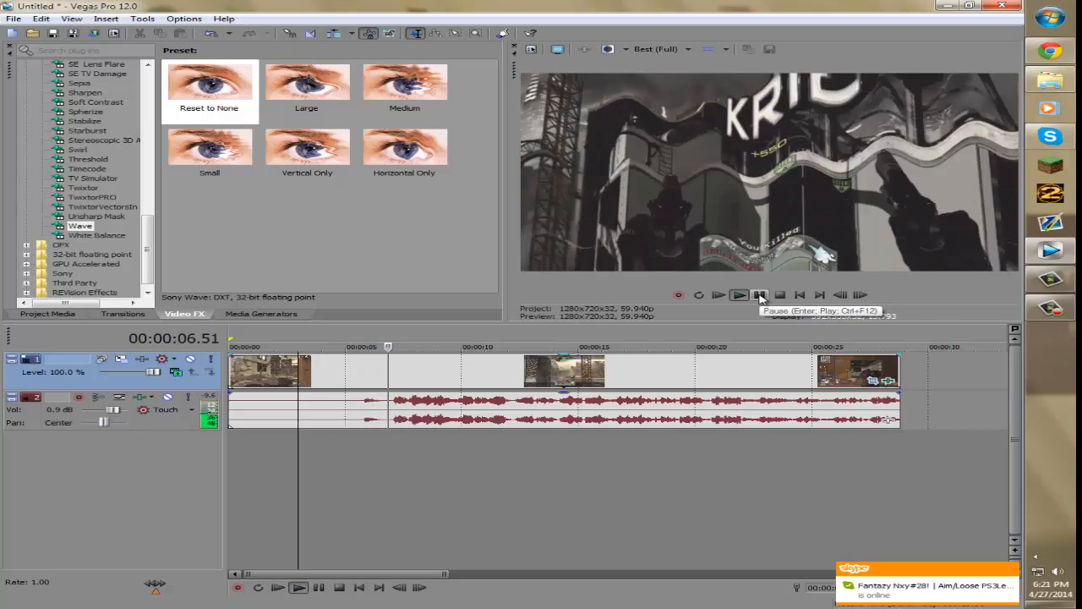
left_click(760, 295)
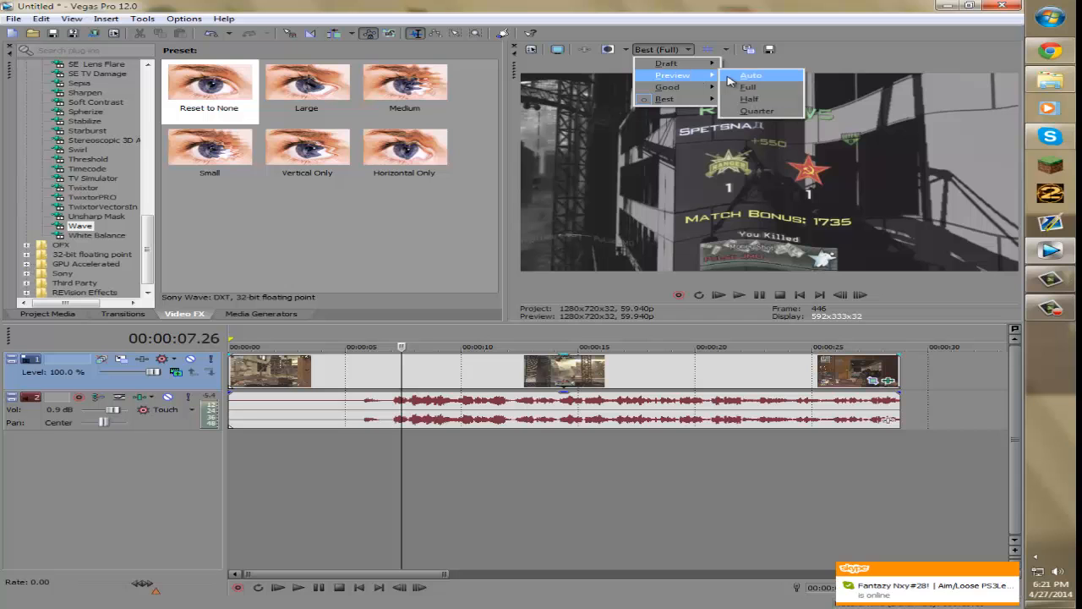
left_click(749, 99)
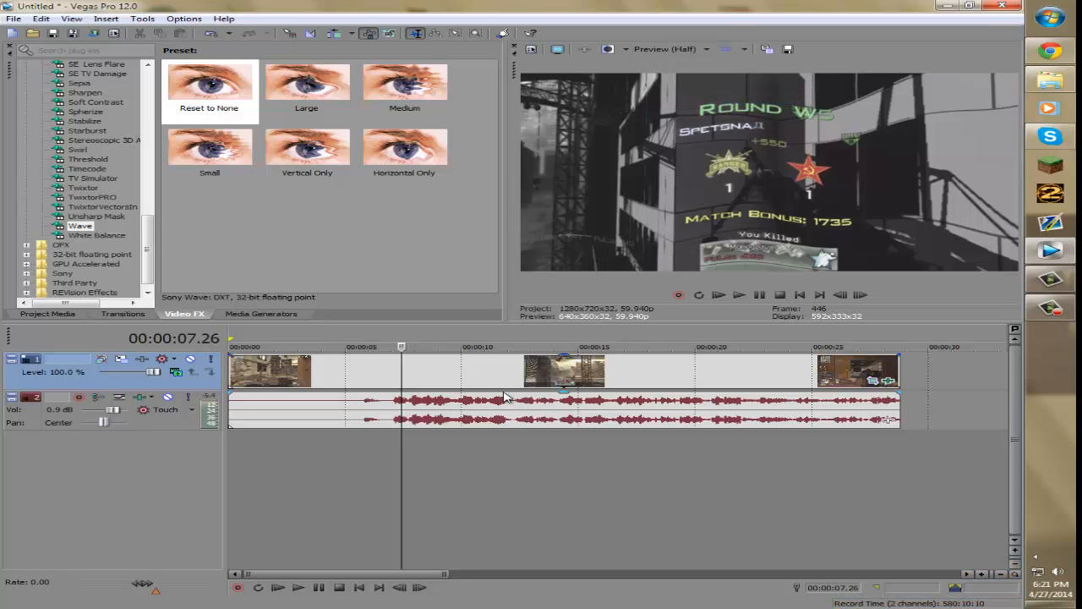
- Play the timeline again to review the wave section, then pause
left_click(726, 295)
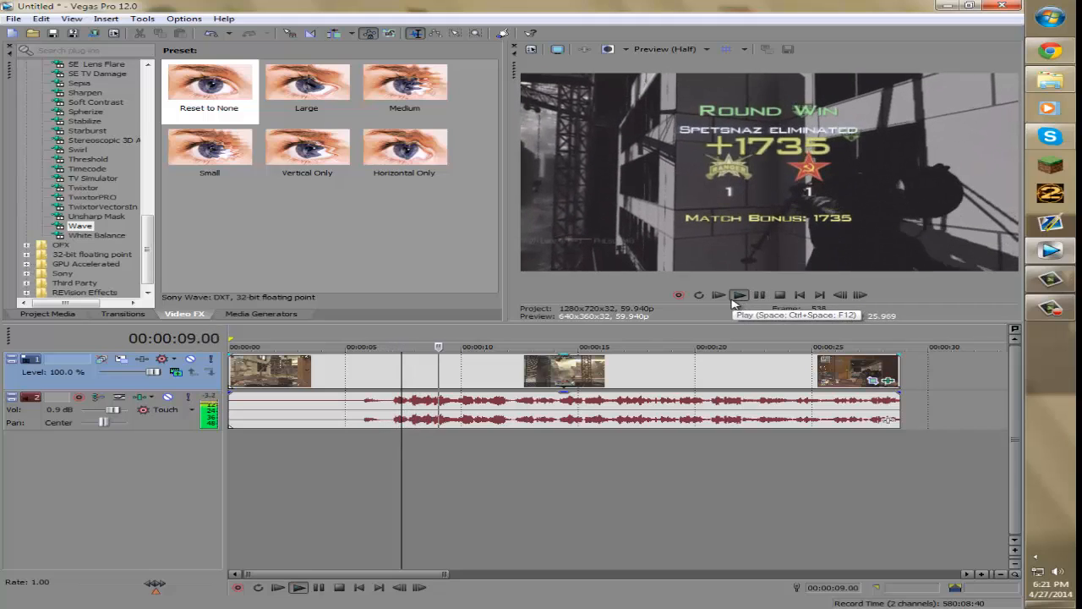
left_click(733, 301)
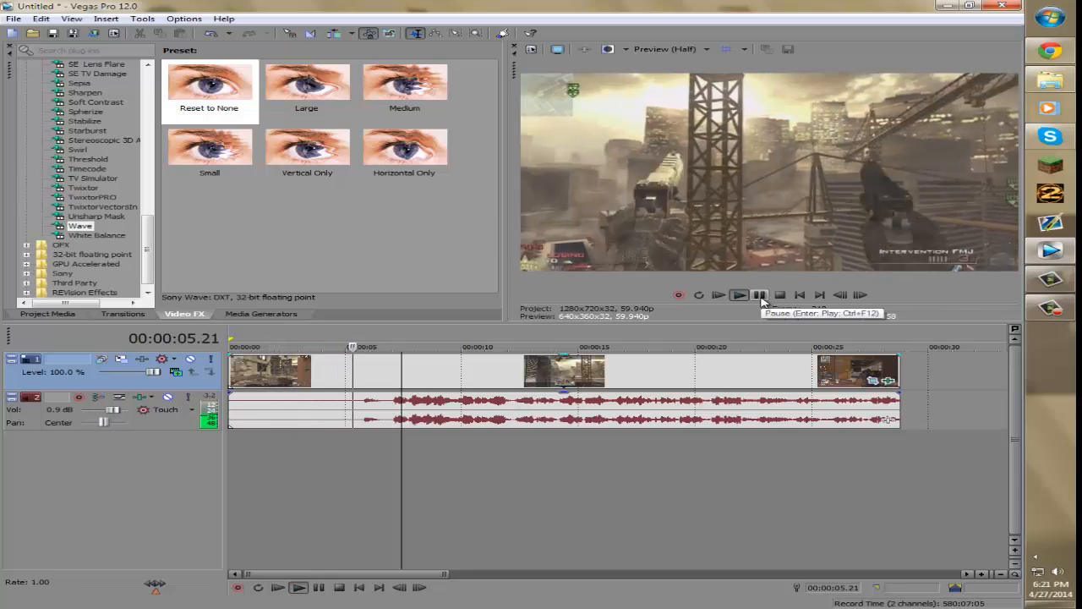
left_click(761, 296)
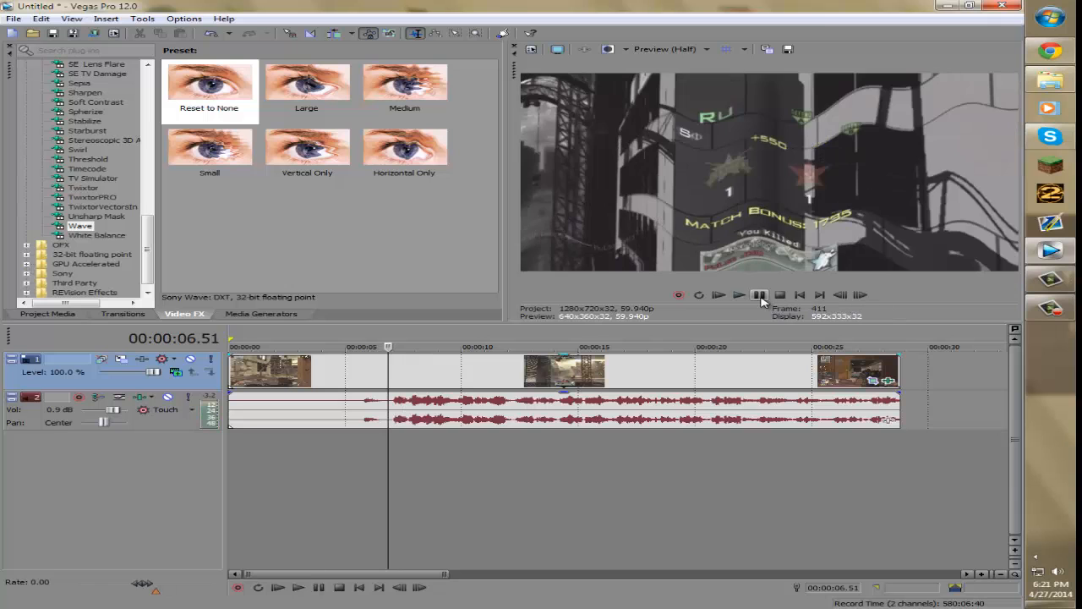
- Select a loop region from about 00:00:04.02 to 00:00:09.31 covering the wave effect
left_click_drag(577, 479, 235, 483)
left_click(397, 474)
left_click_drag(356, 472, 404, 467)
left_click(327, 480)
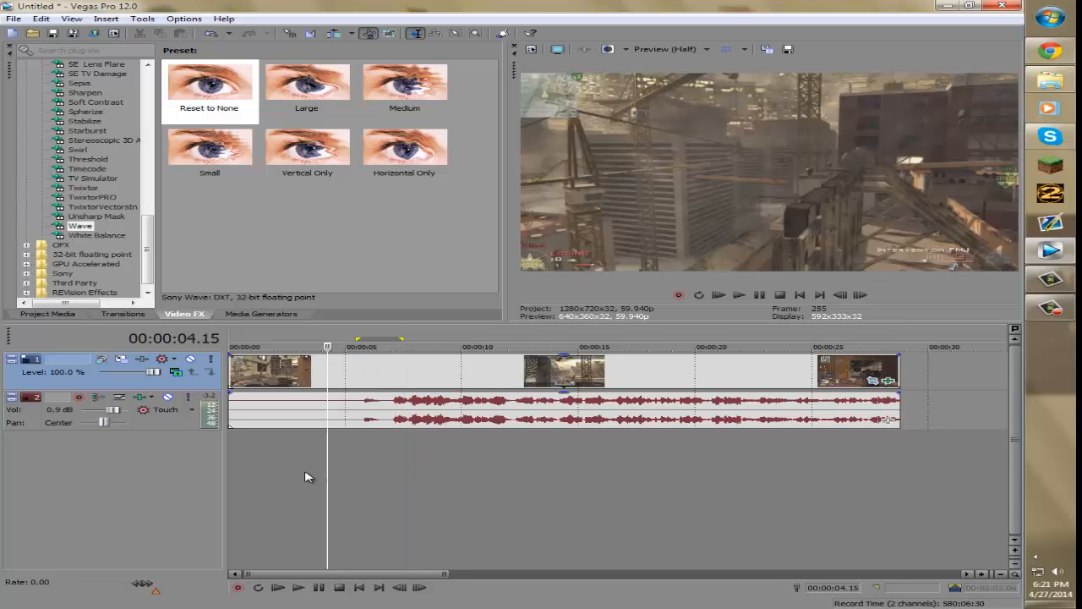
left_click_drag(322, 472, 450, 468)
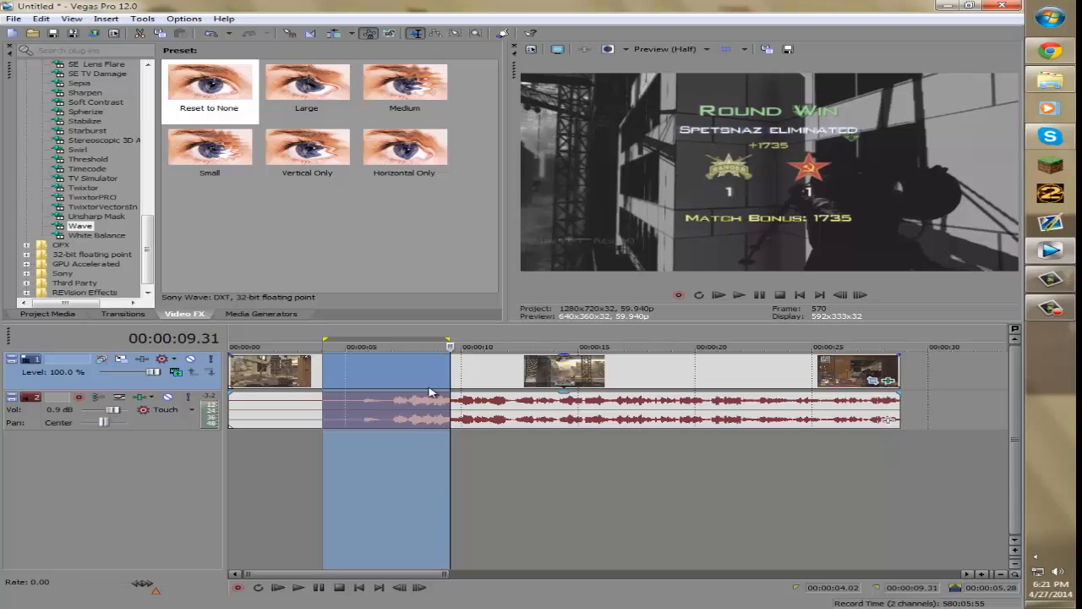
- Selectively prerender the video in the loop region, then play it back from near the start
right_click(411, 343)
left_click(472, 448)
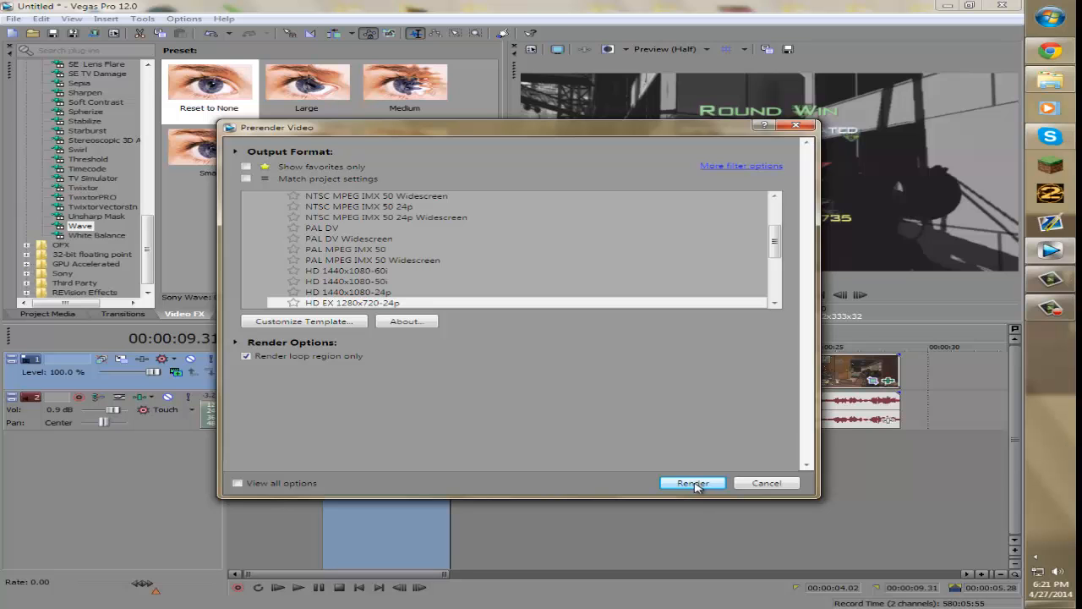
left_click(693, 483)
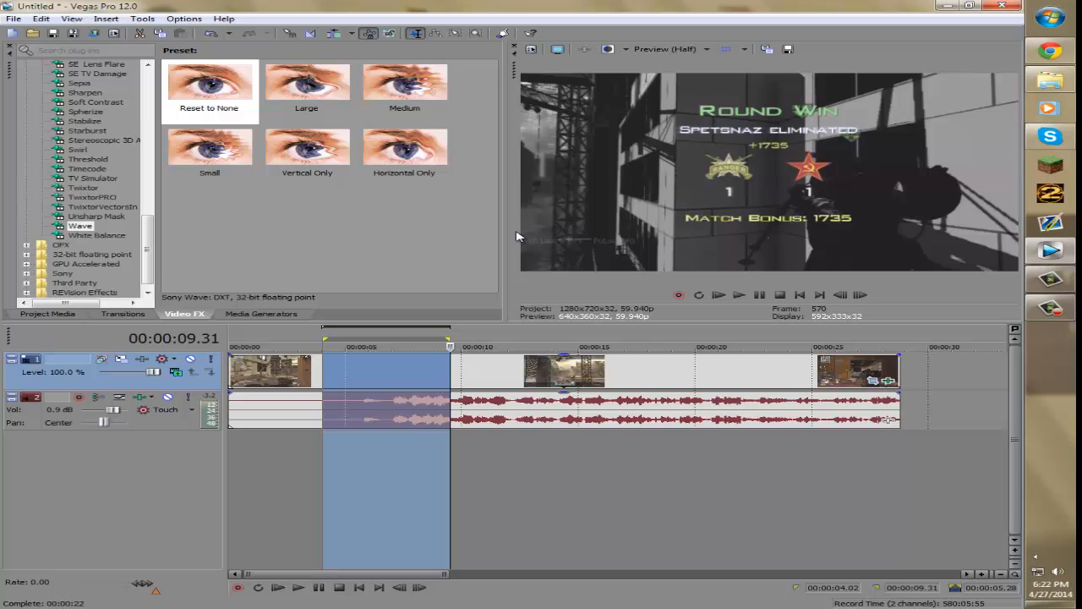
left_click(286, 469)
left_click(738, 294)
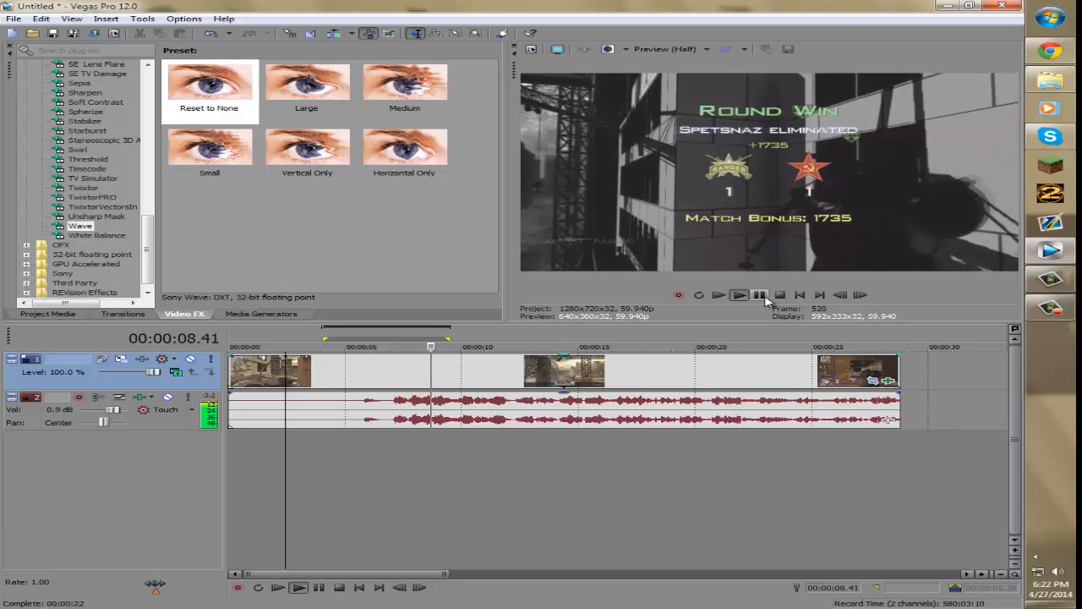
- Play the timeline from about 00:00:01.48 to review the prerendered wave section, then pause
left_click(269, 471)
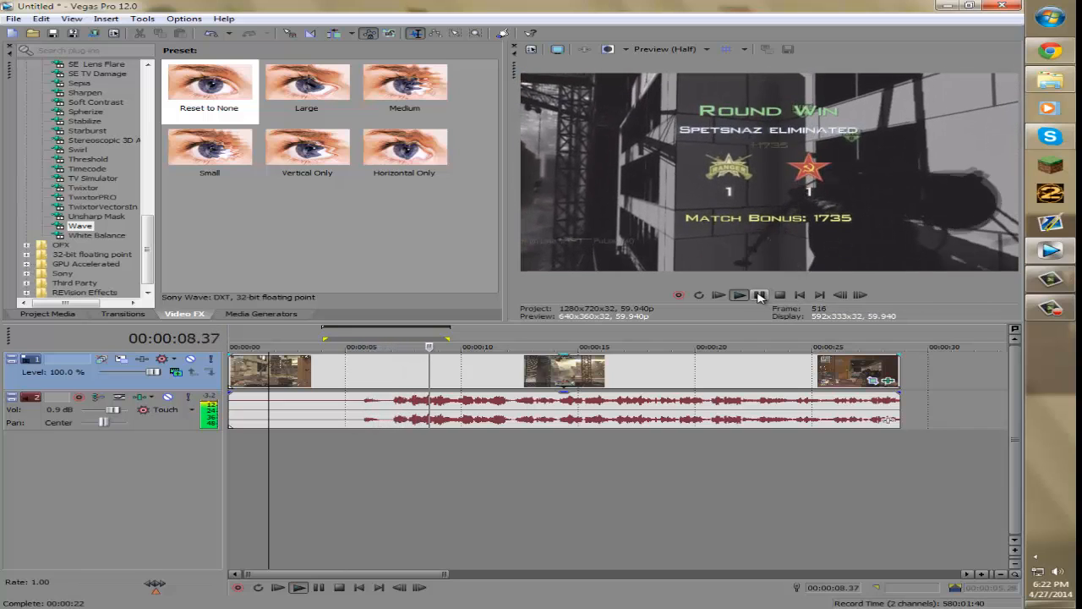
left_click(760, 294)
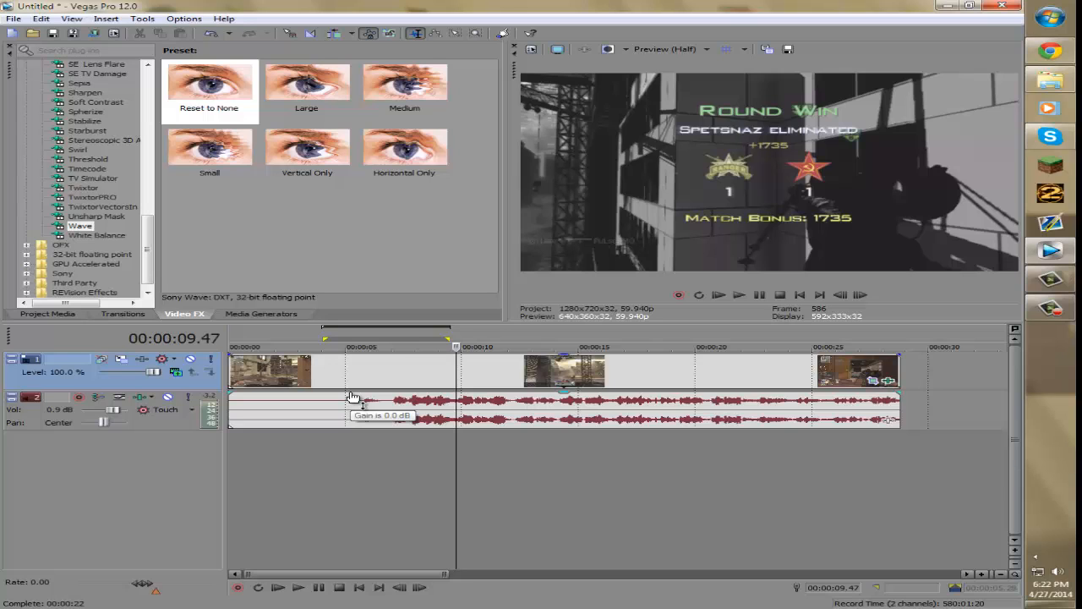
left_click(270, 477)
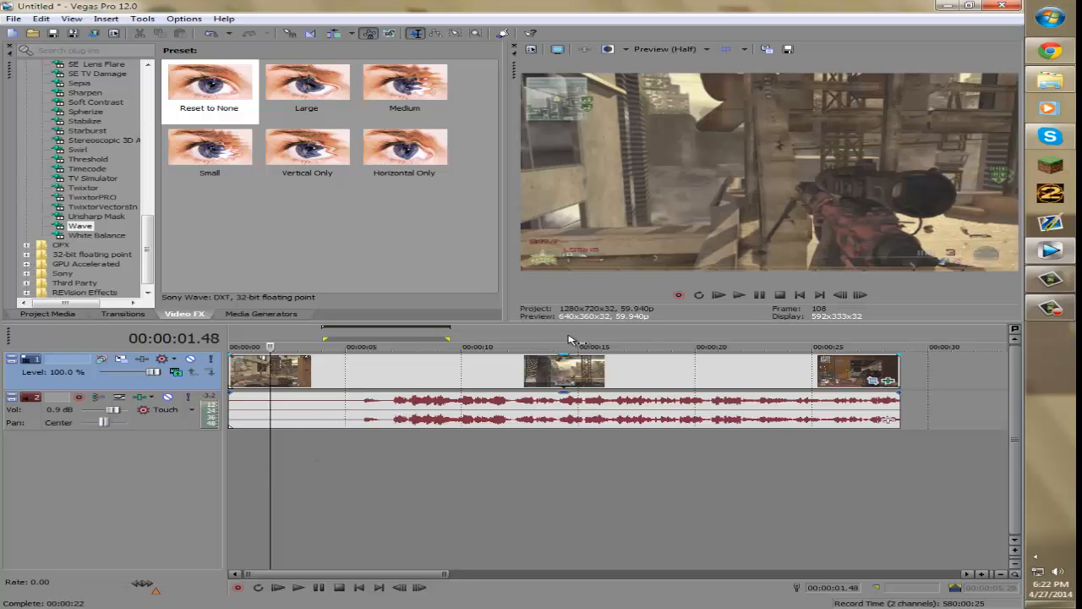
left_click(739, 295)
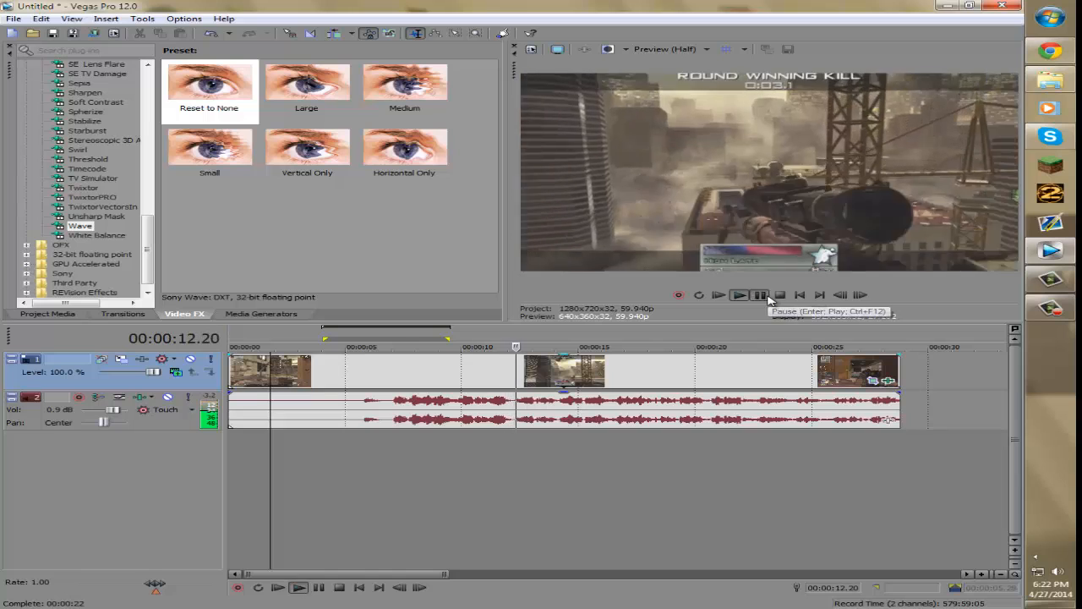
left_click(766, 295)
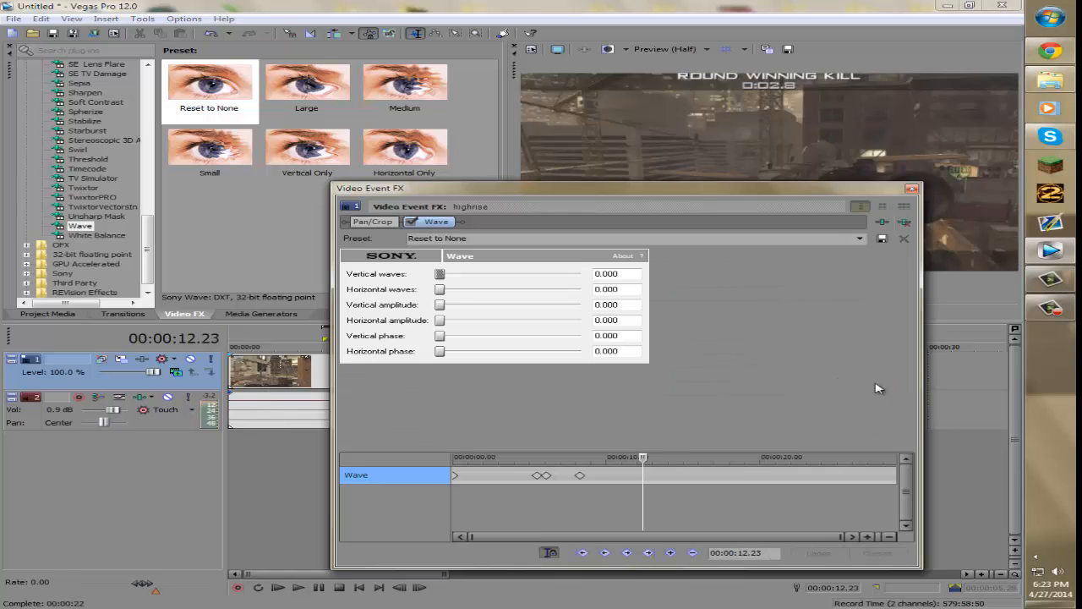
- Open the clip's Video Event FX and move through the Wave keyframes to inspect their settings
left_click(887, 380)
left_click(668, 451)
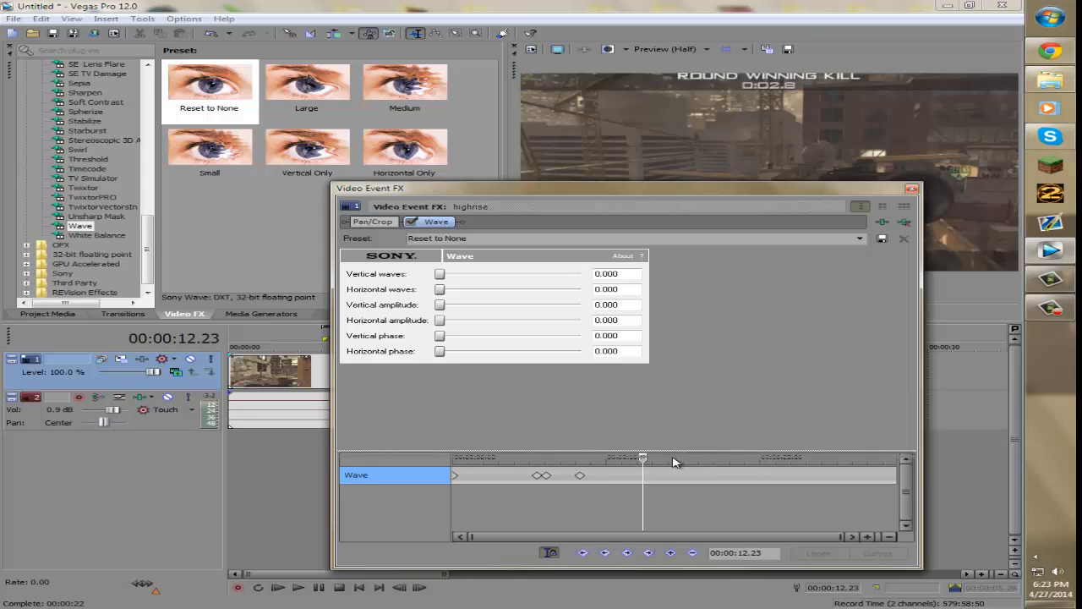
left_click_drag(675, 459, 675, 465)
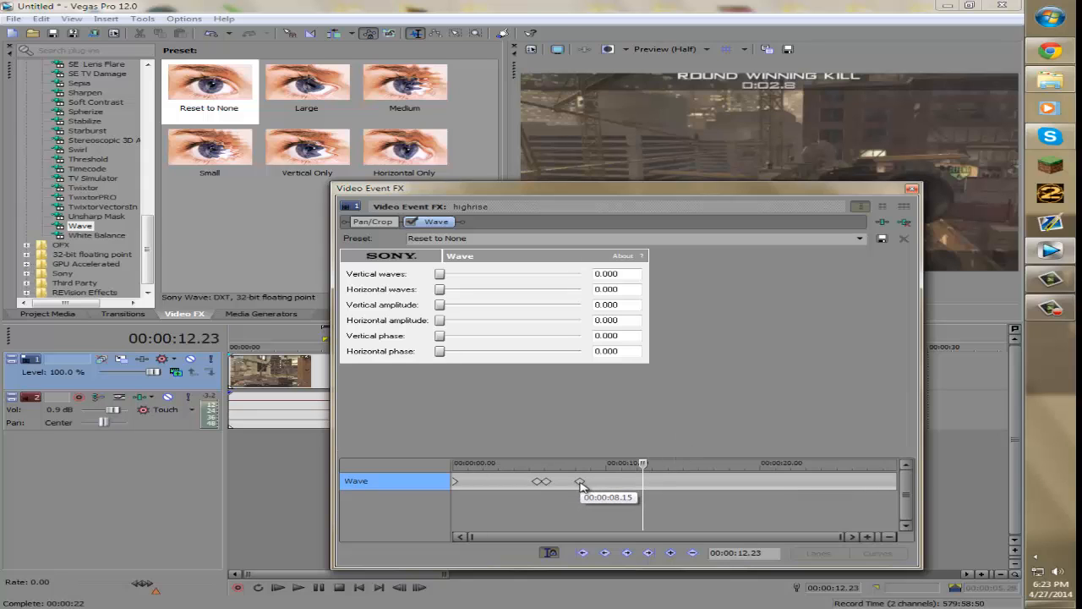
left_click(580, 481)
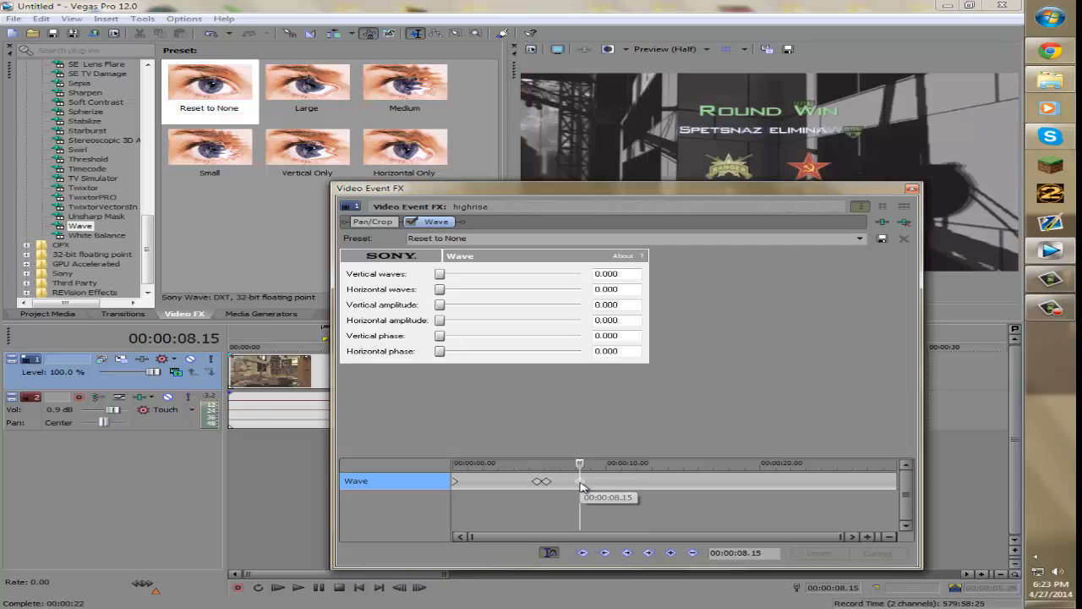
left_click(545, 482)
left_click(538, 482)
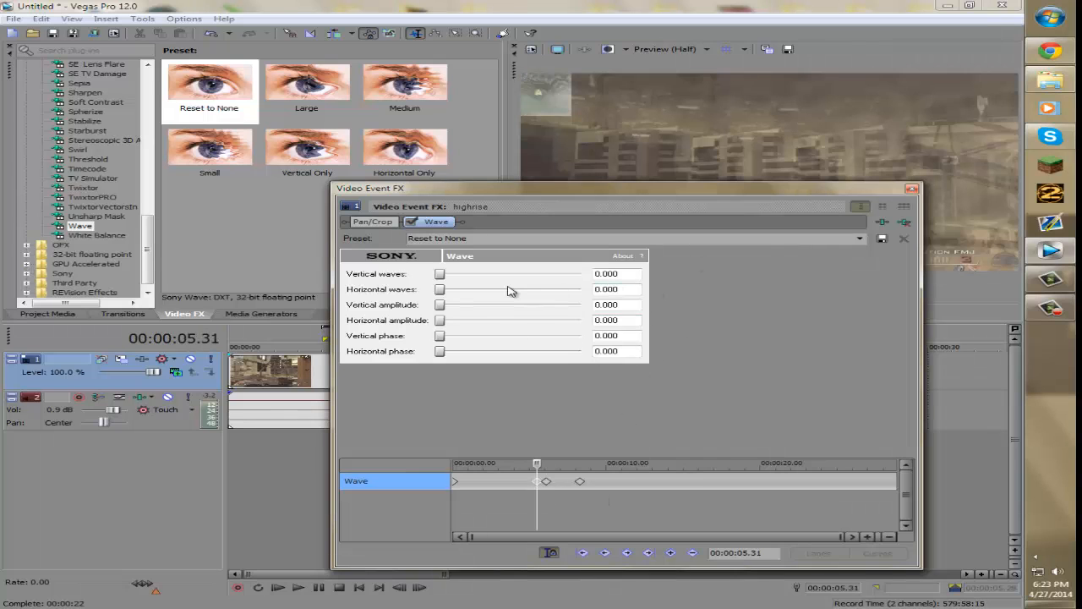
left_click_drag(590, 192, 491, 162)
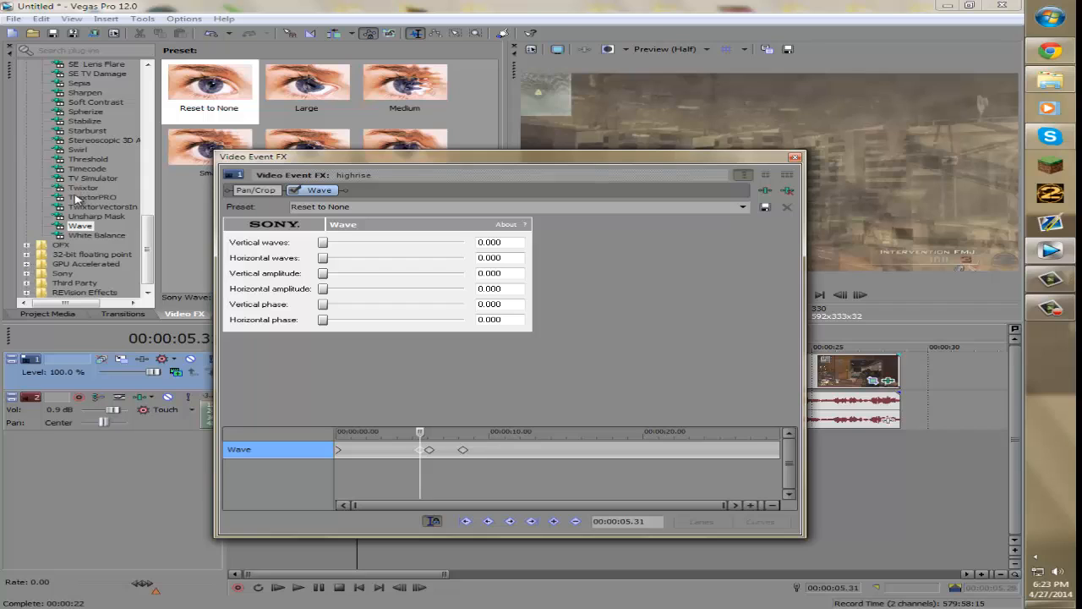
left_click(444, 461)
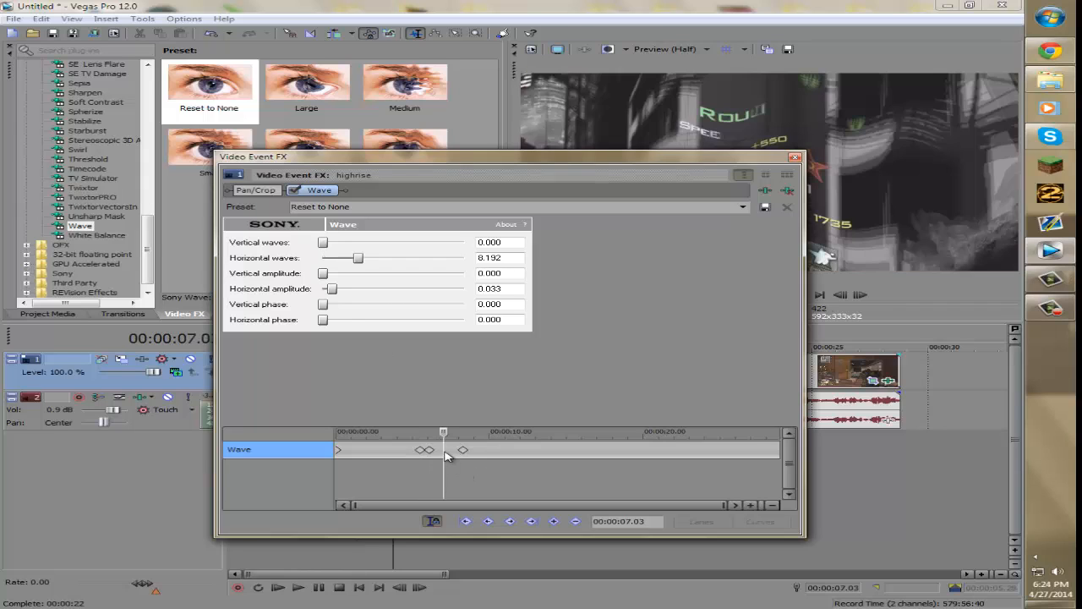